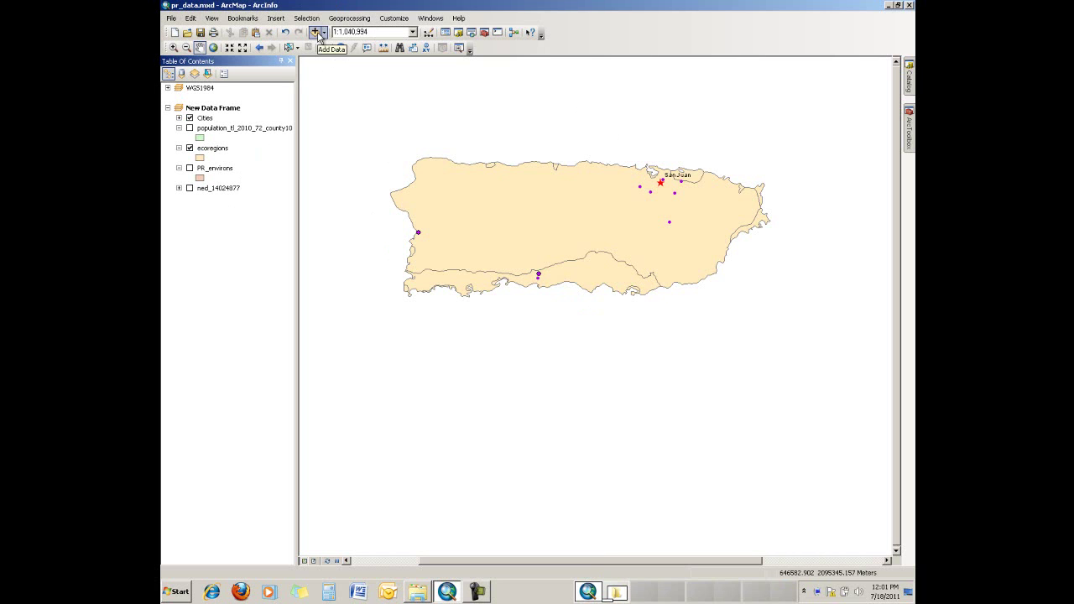
In Add Data, browse up to the eBird folder and select Sheet1$ inside the YS882.xlsx workbook.
click(316, 32)
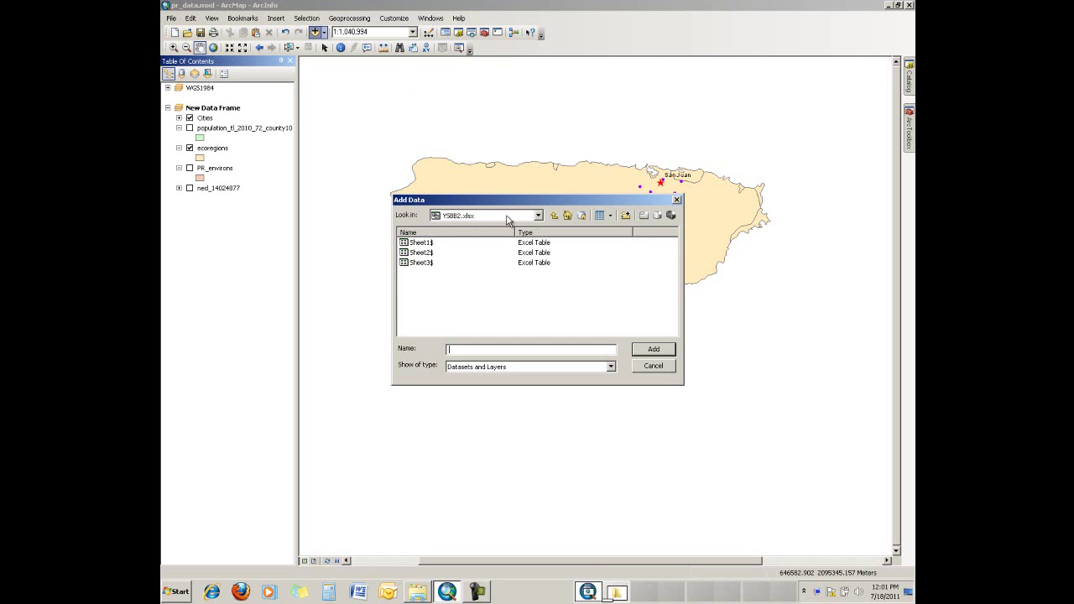
click(553, 214)
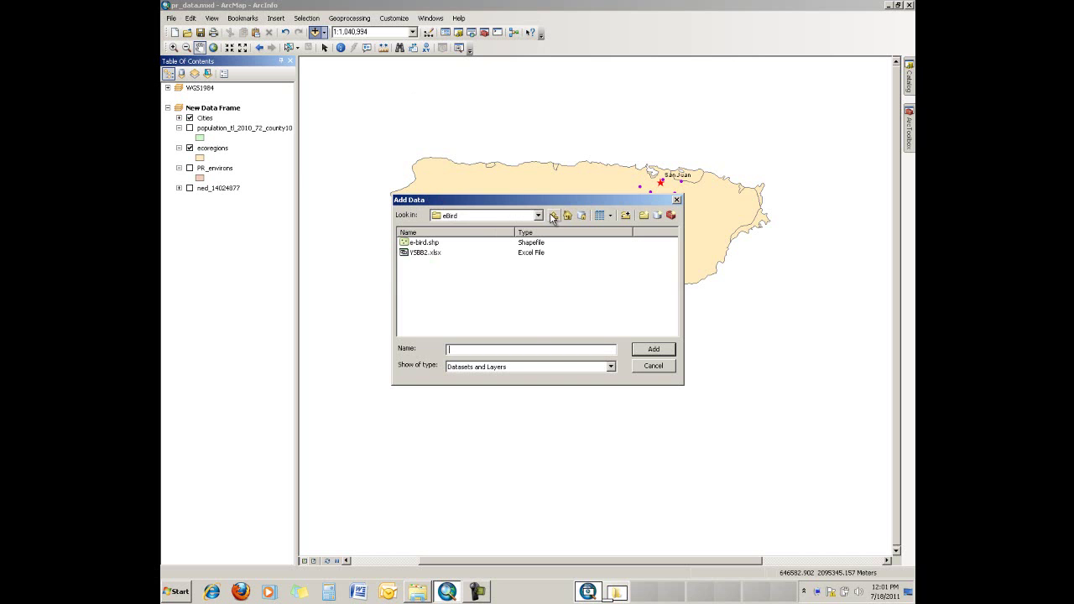
click(553, 215)
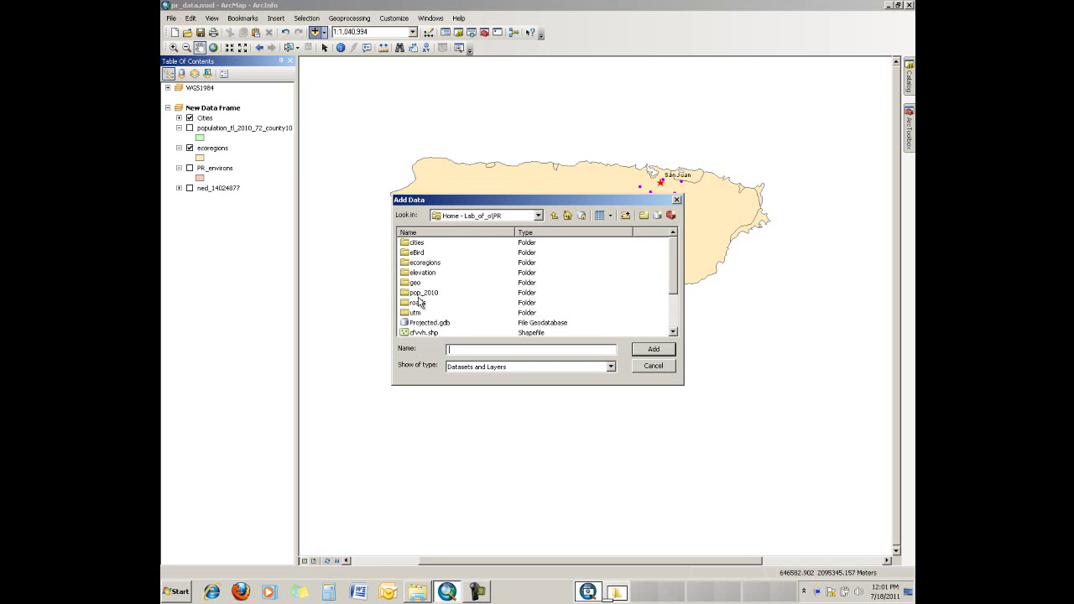
click(413, 253)
double_click(407, 254)
click(406, 255)
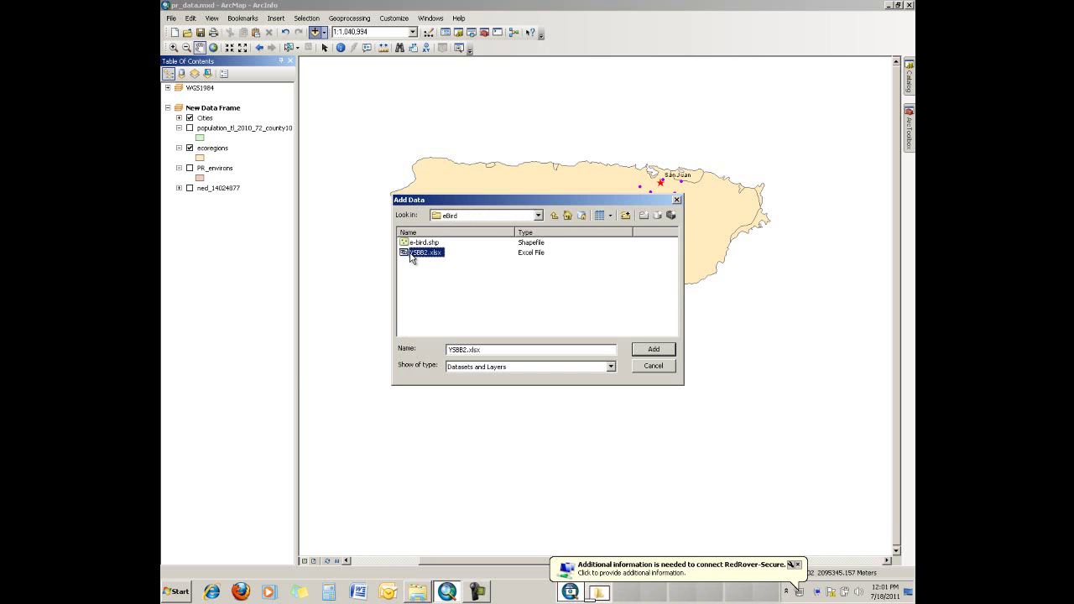
double_click(411, 253)
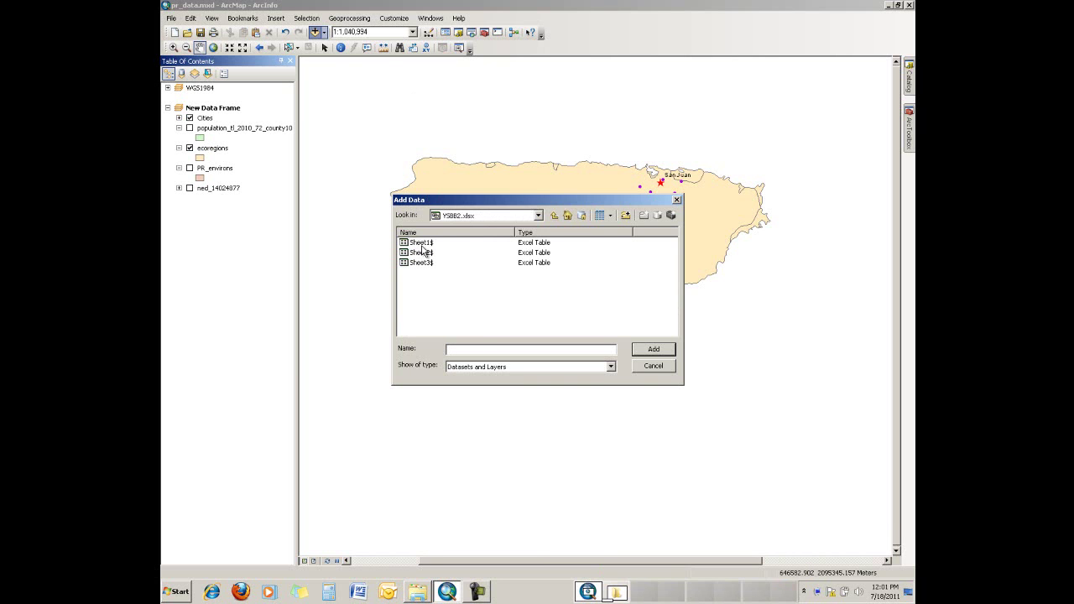
click(421, 243)
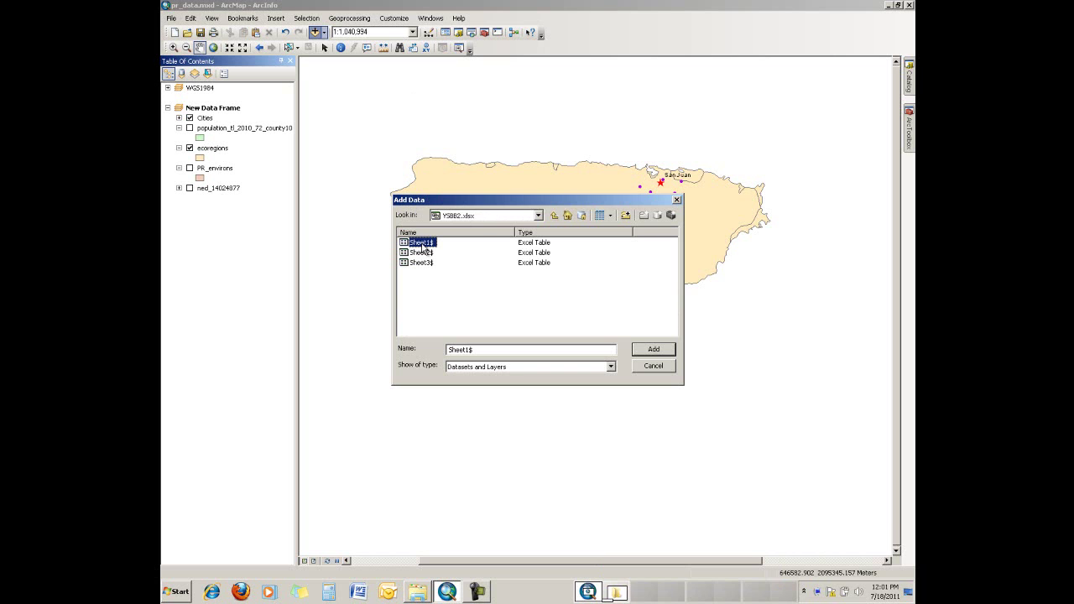
Add Sheet1$ to the map and bring up its context menu in the table of contents.
click(651, 349)
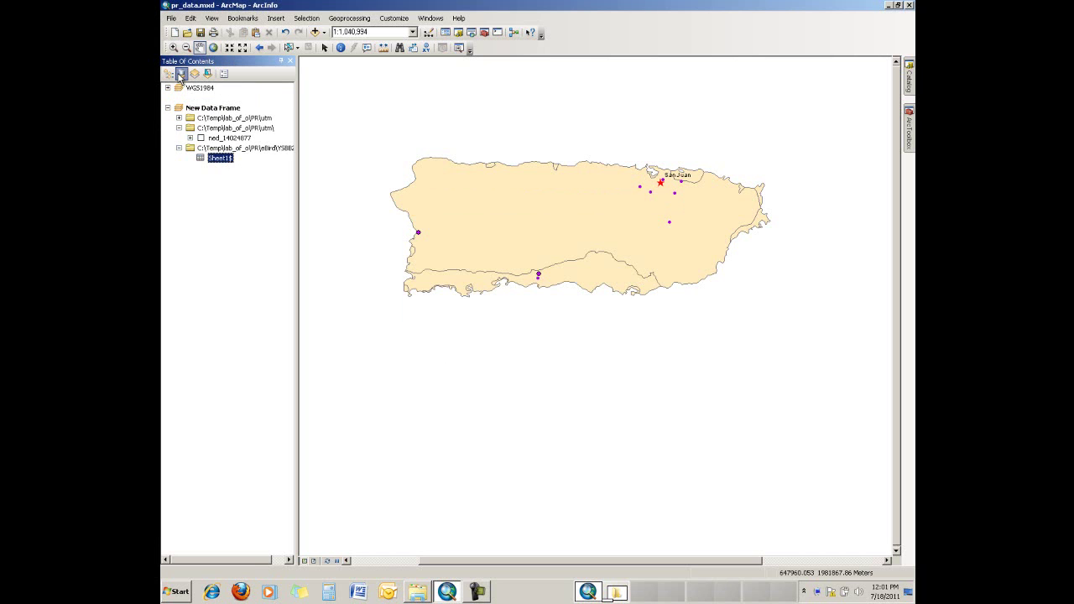
click(220, 164)
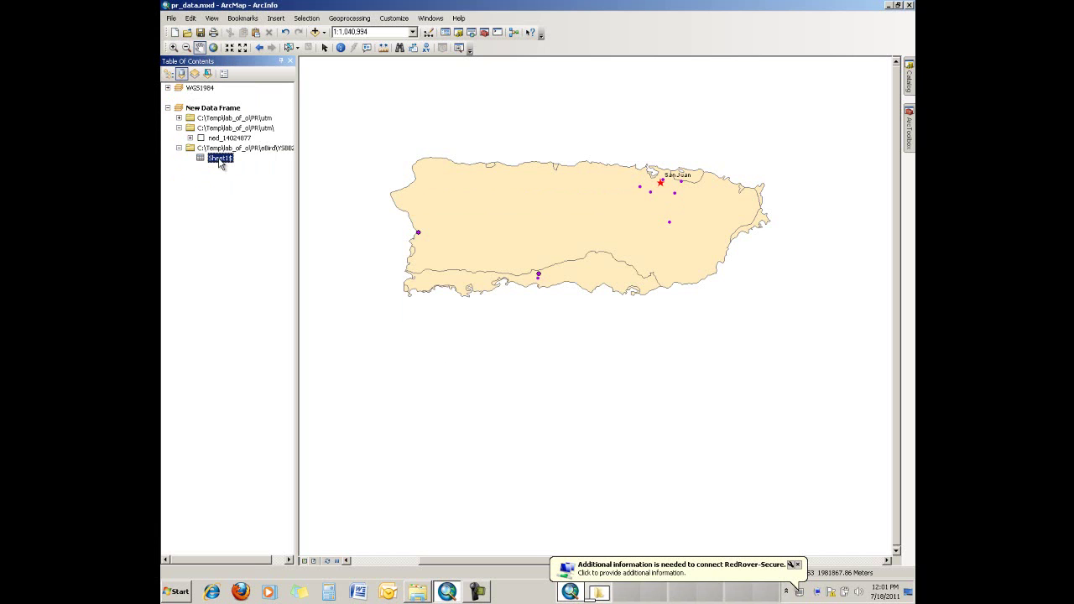
right_click(220, 164)
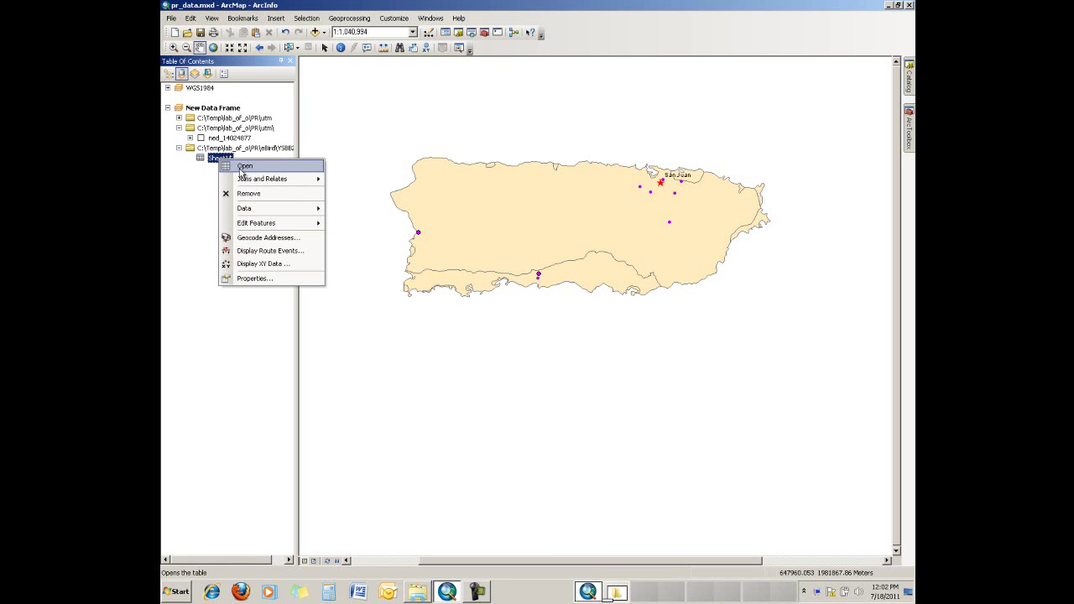
Open the Sheet1$ attribute table below the map and locate its Latitude and Longitude columns.
click(240, 166)
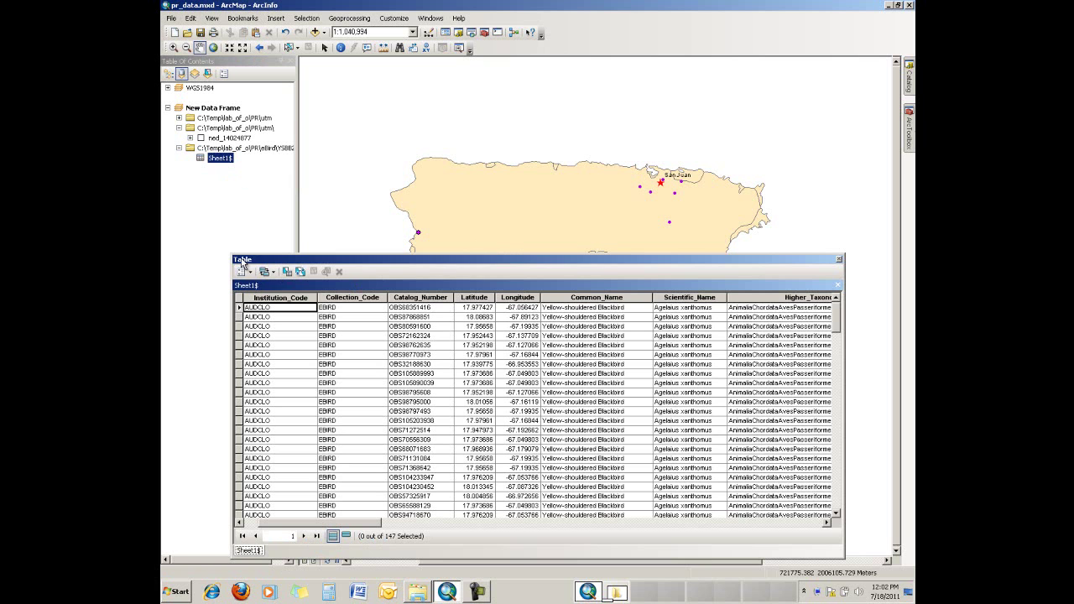
drag(229, 254, 184, 326)
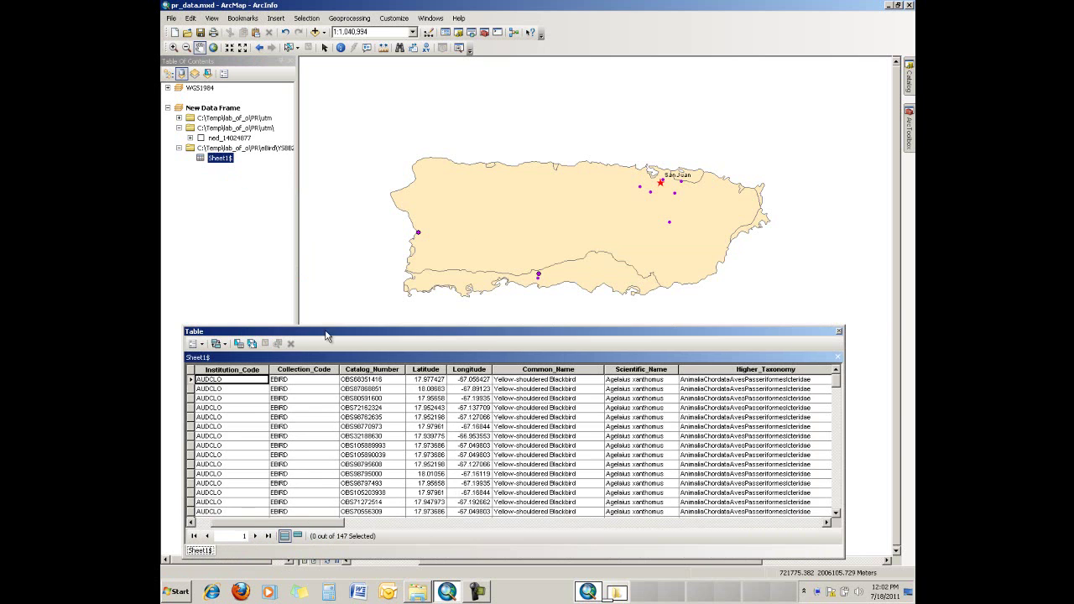
drag(344, 334, 350, 311)
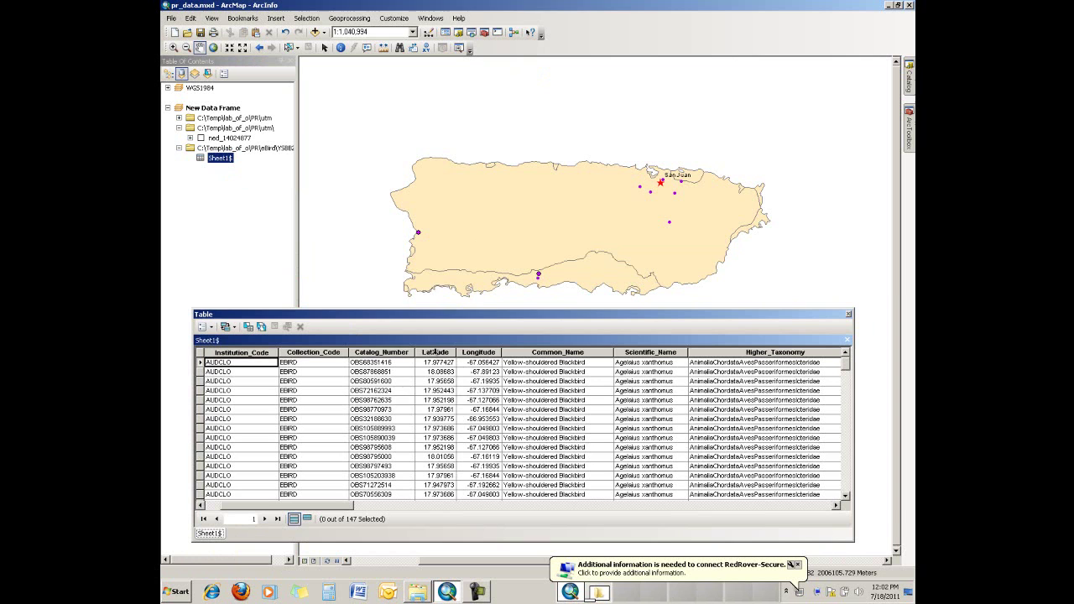
click(442, 358)
click(490, 358)
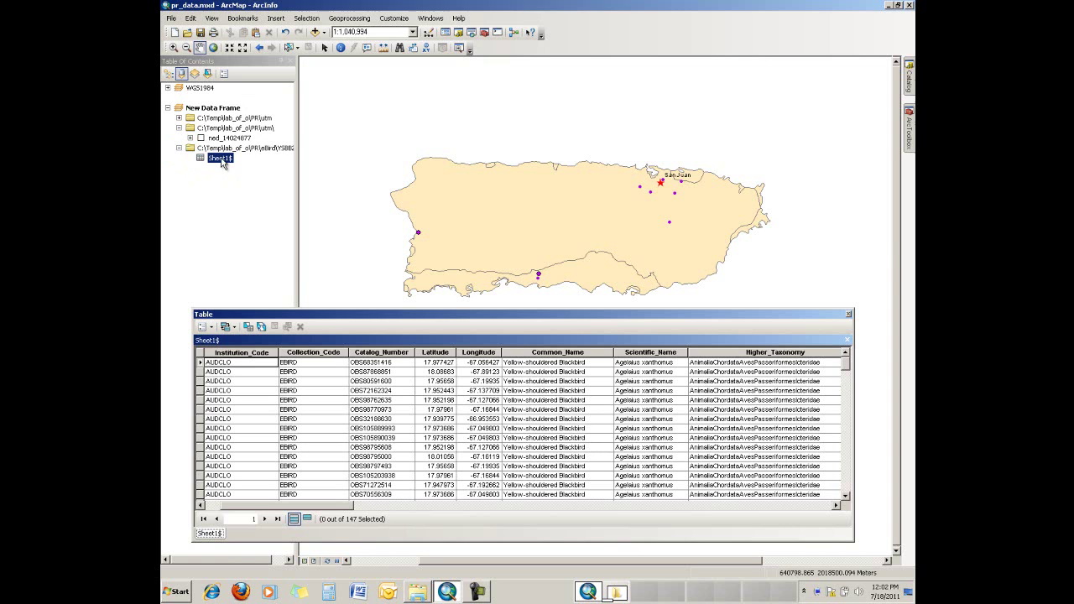
Open Display XY Data for Sheet1$ with Longitude as the X field and Latitude as the Y field.
right_click(223, 162)
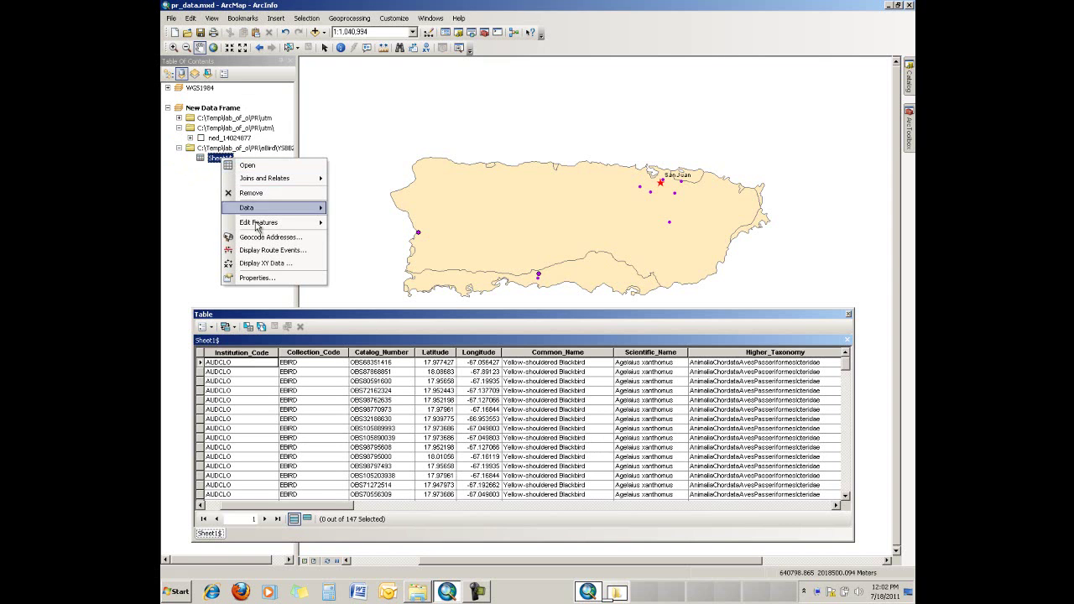
click(293, 264)
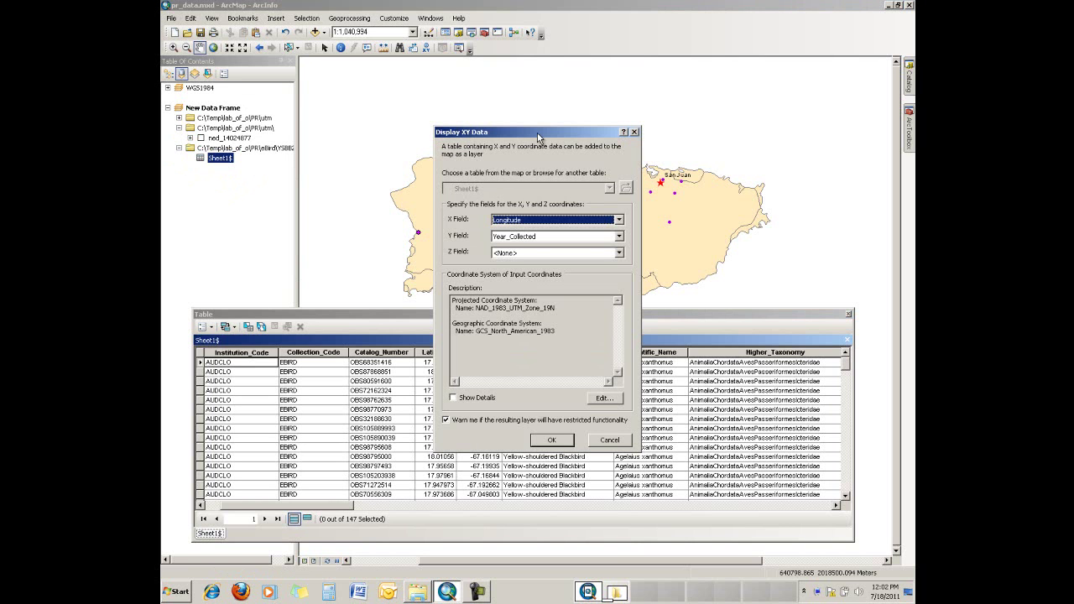
drag(540, 132, 646, 114)
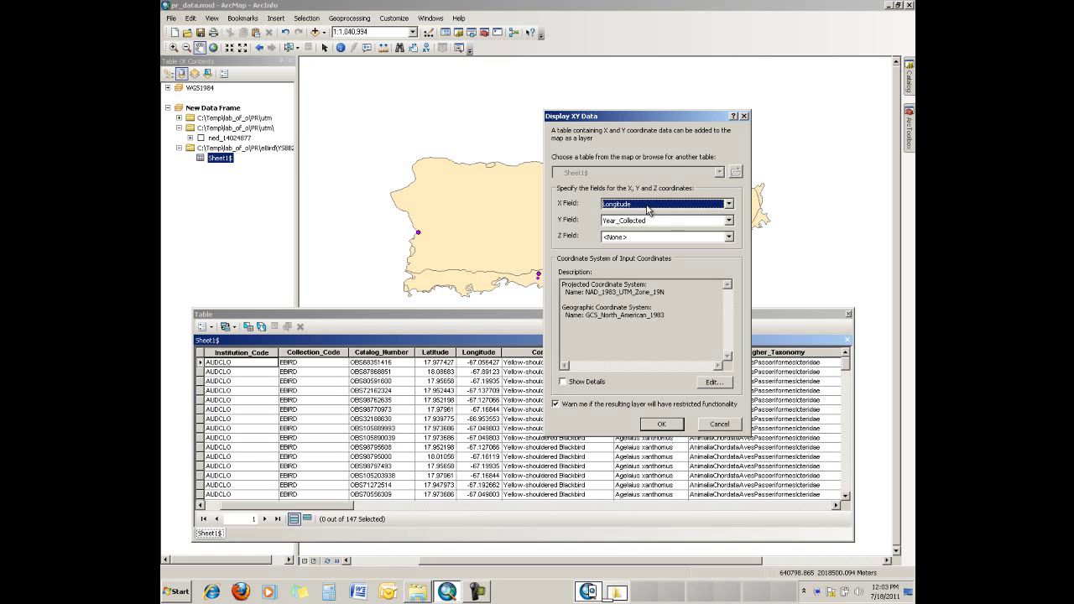
click(726, 204)
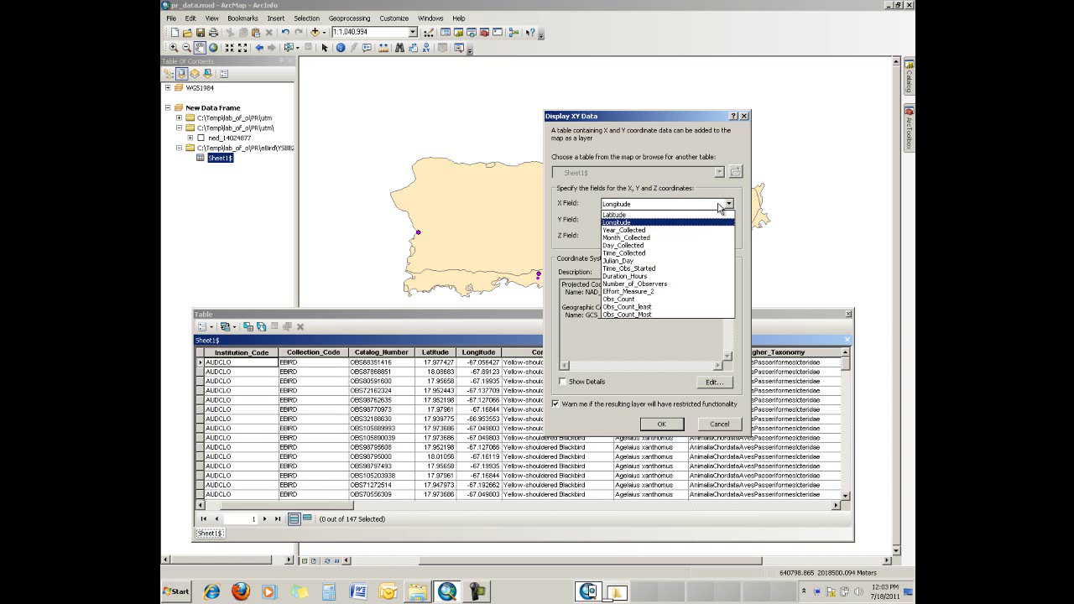
click(676, 222)
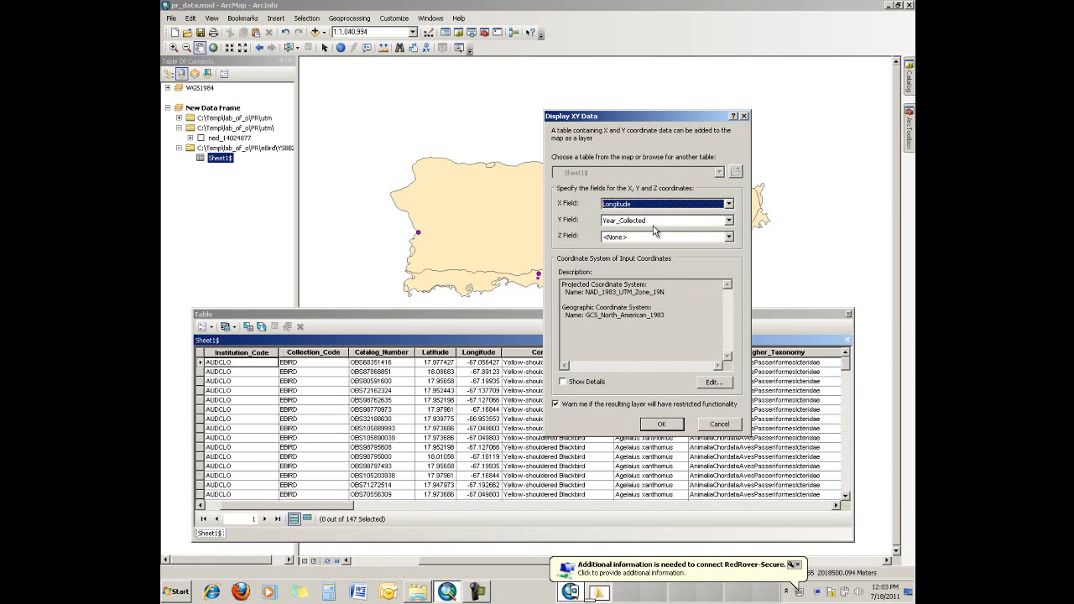
click(659, 221)
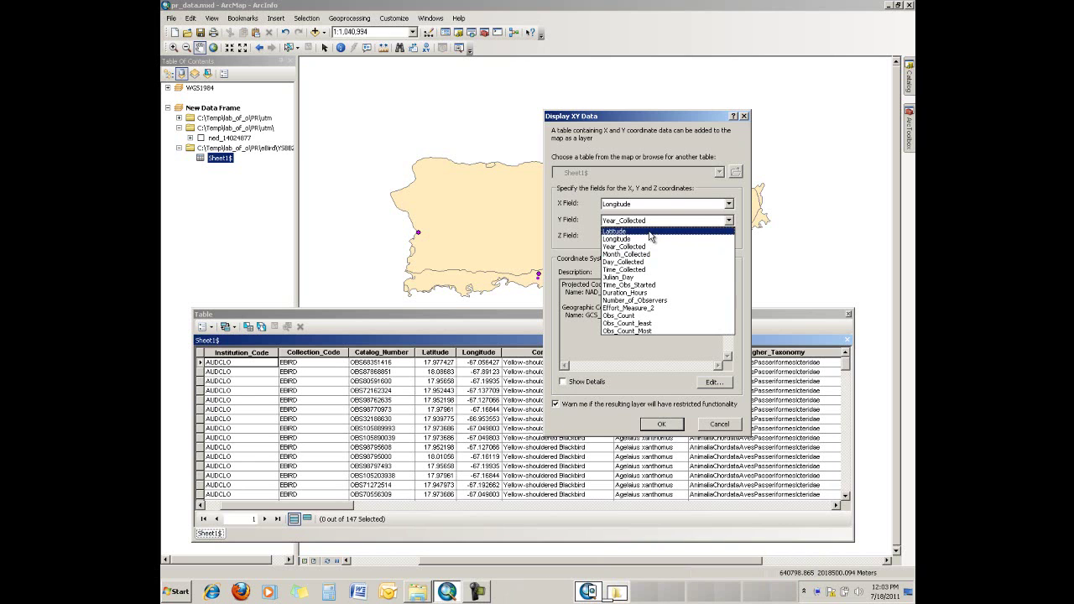
click(650, 232)
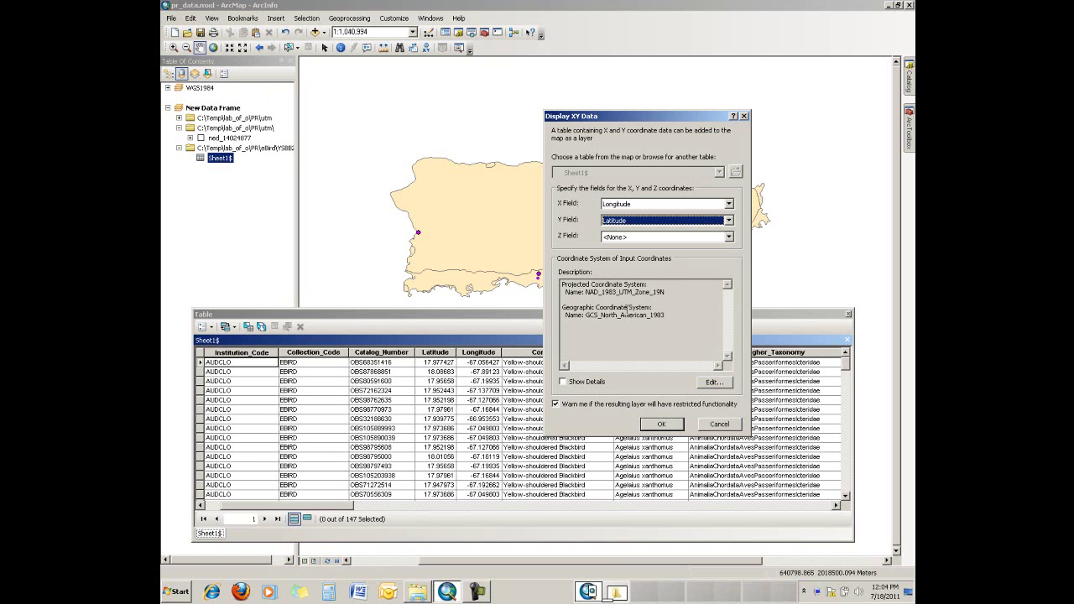
Edit the input coordinate system and browse the predefined coordinate systems list.
click(714, 383)
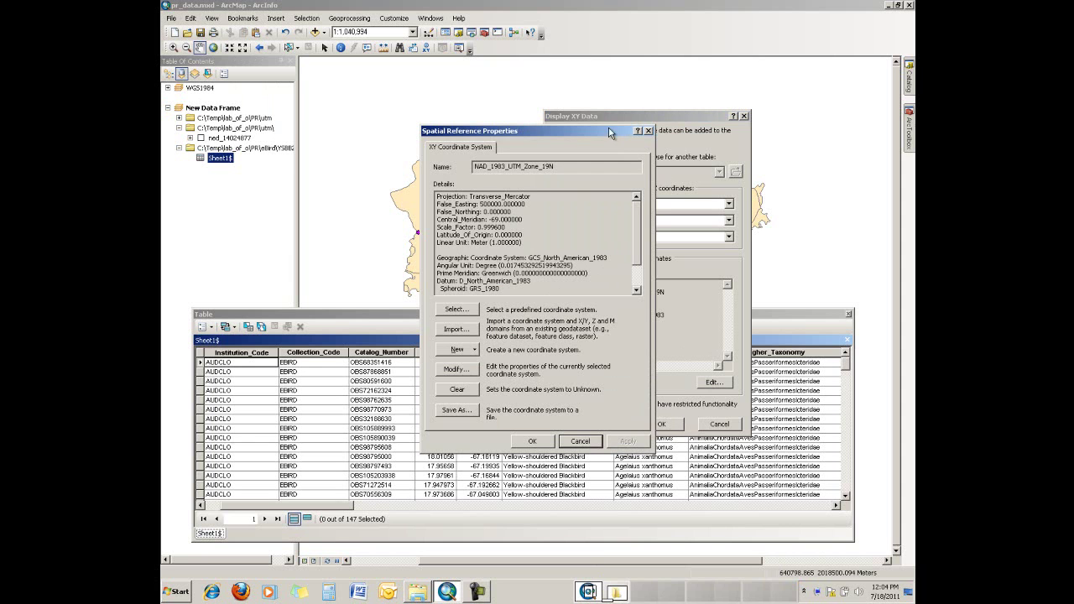
drag(602, 134, 674, 125)
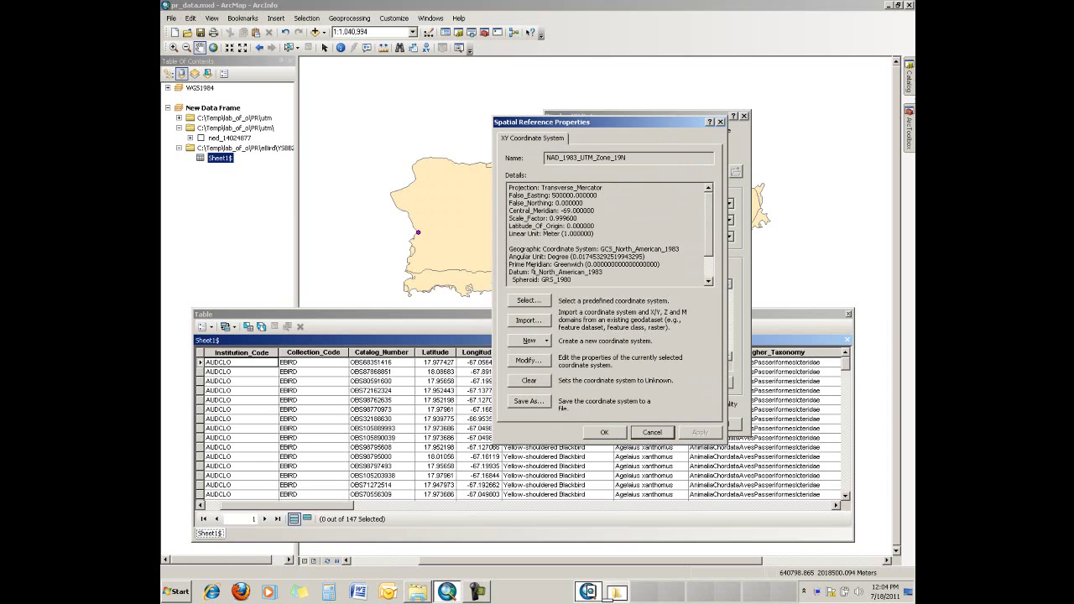
click(537, 303)
click(527, 301)
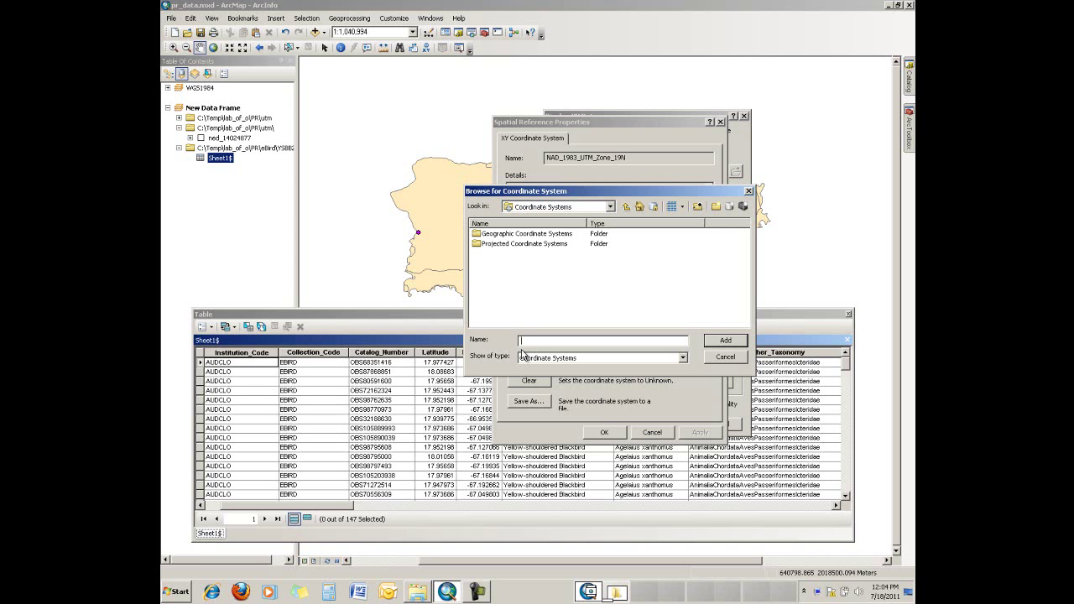
Set the input coordinate system to Geographic > World > WGS 1984 and plot the XY points.
double_click(519, 237)
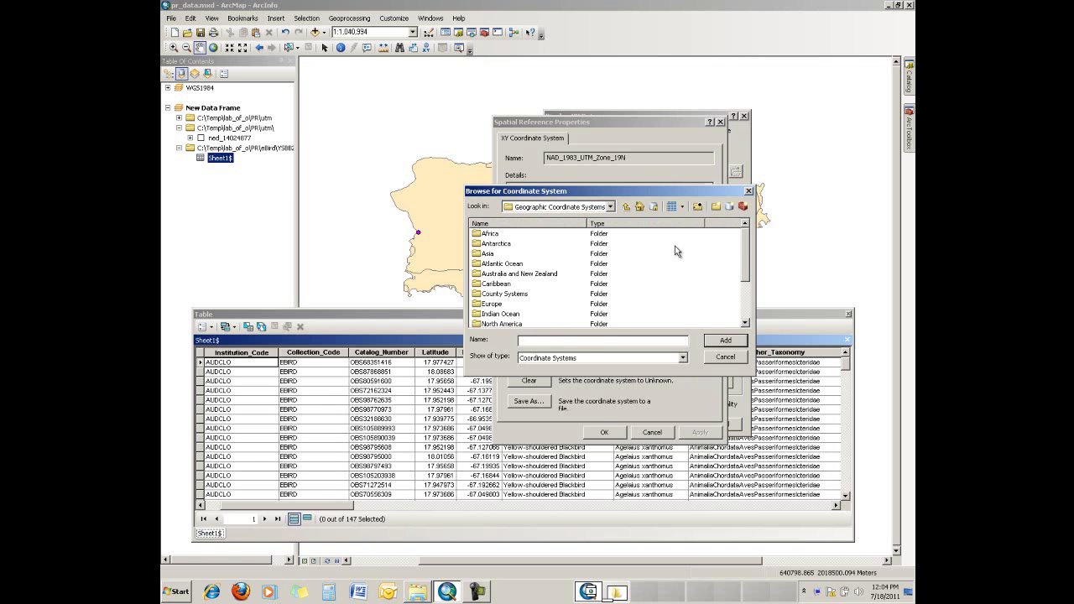
drag(748, 267, 736, 316)
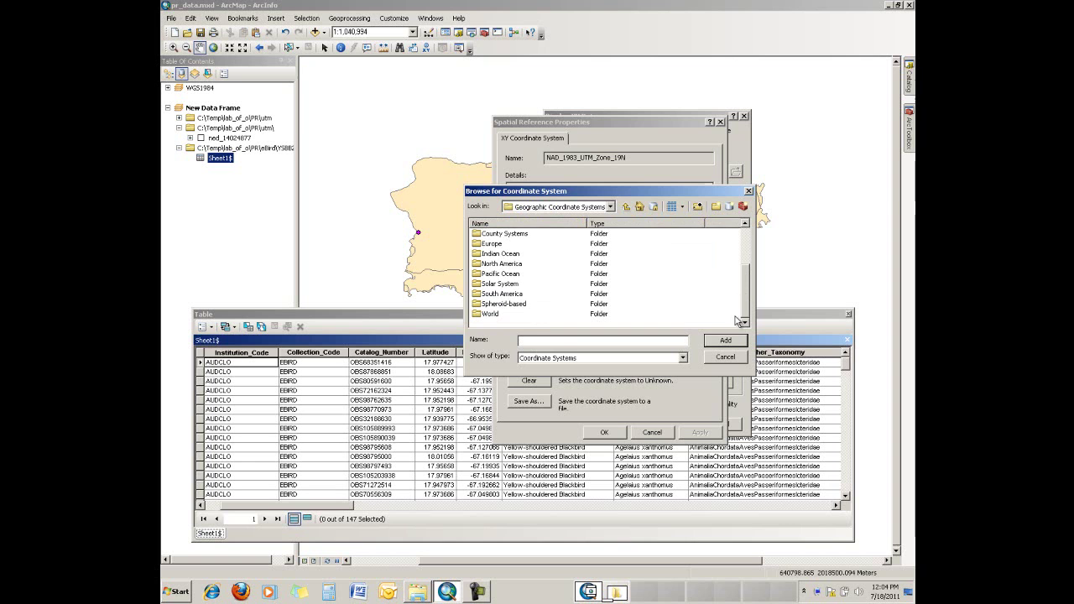
double_click(487, 313)
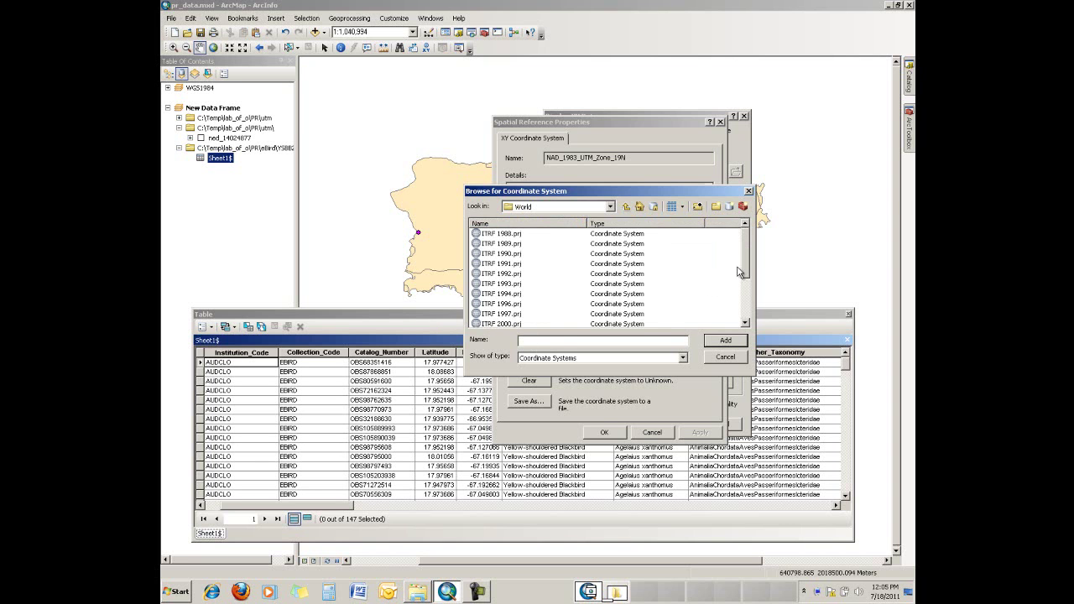
drag(747, 274, 740, 325)
click(507, 315)
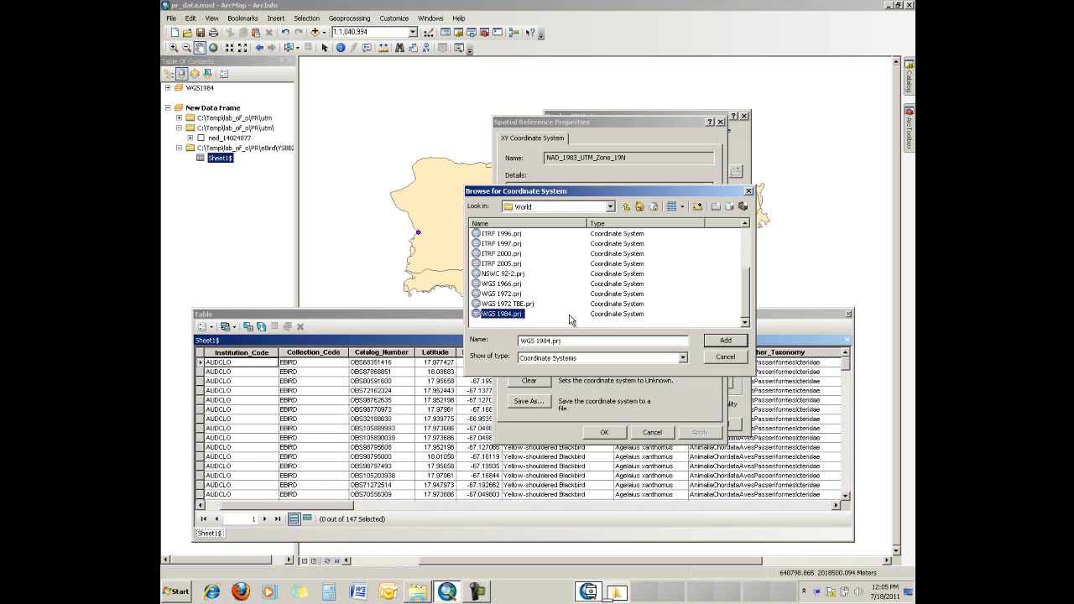
click(726, 342)
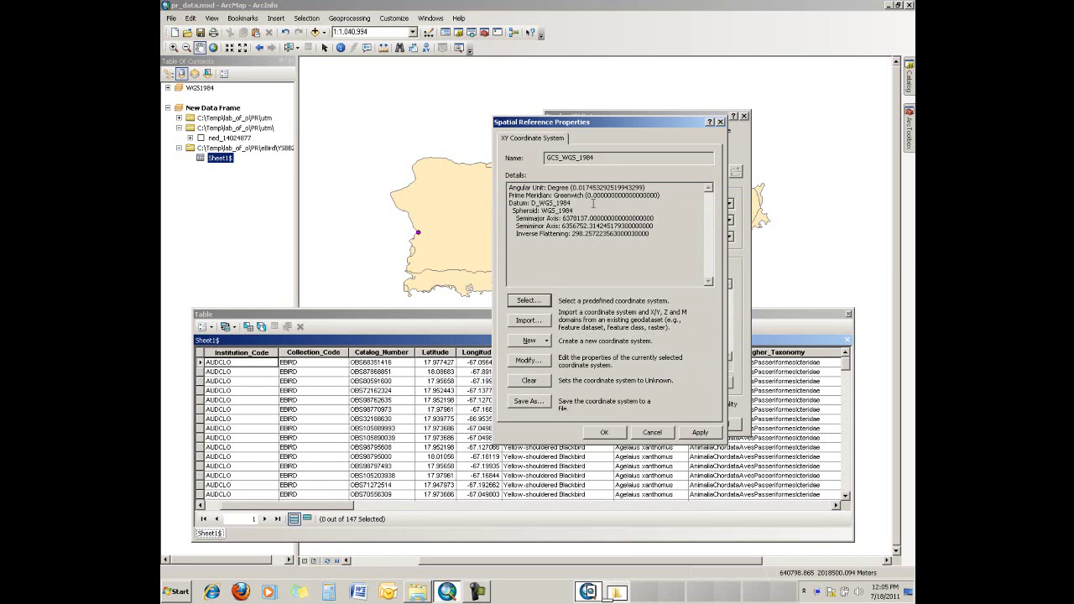
click(598, 433)
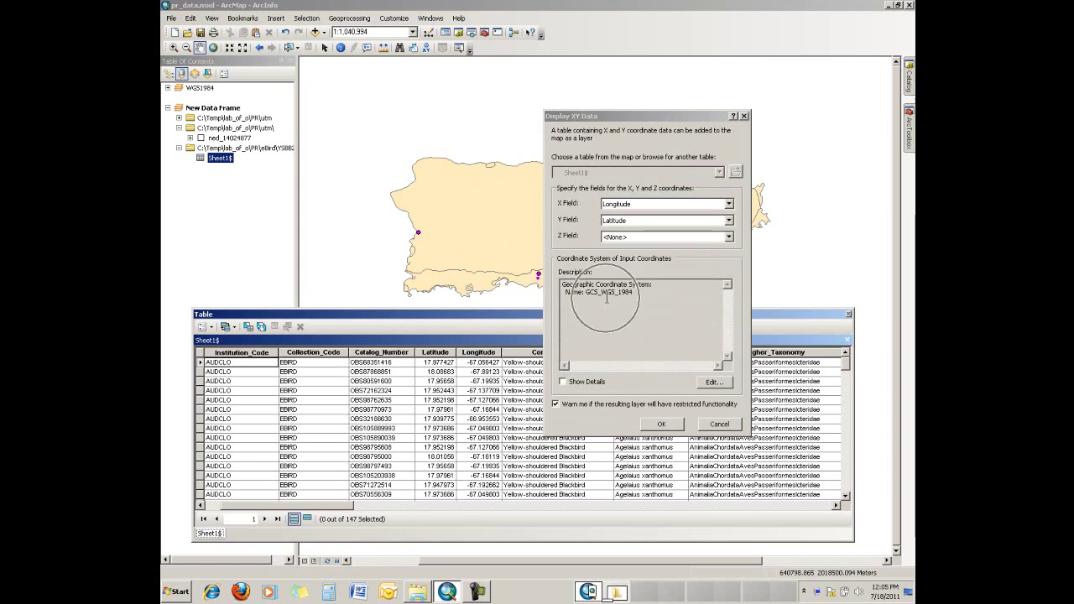
click(662, 426)
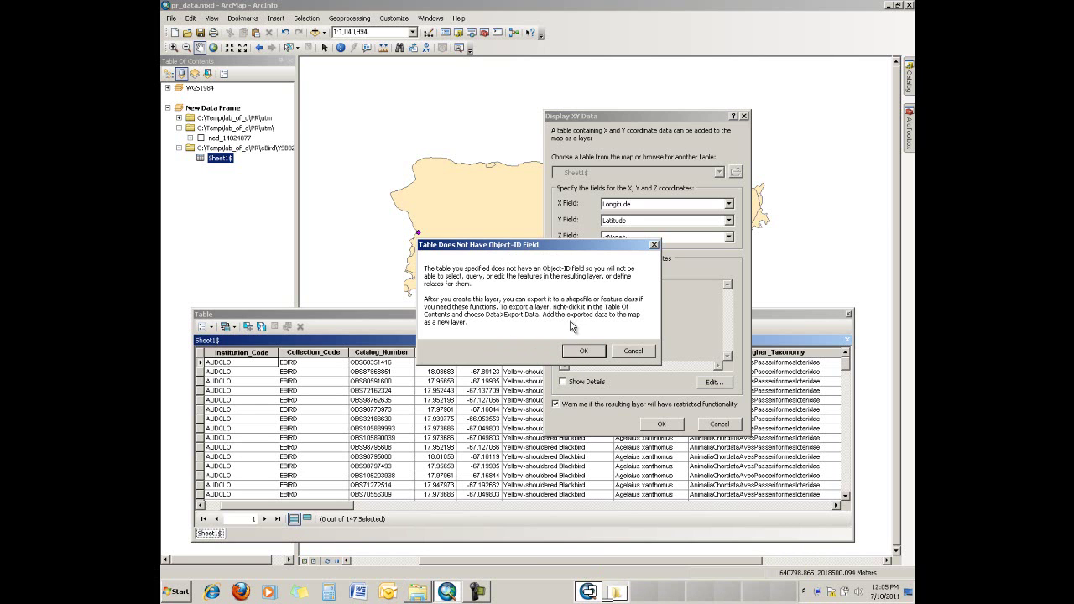
Accept the Object-ID warning to add Sheet1$ Events, then make its point symbols orange.
click(585, 352)
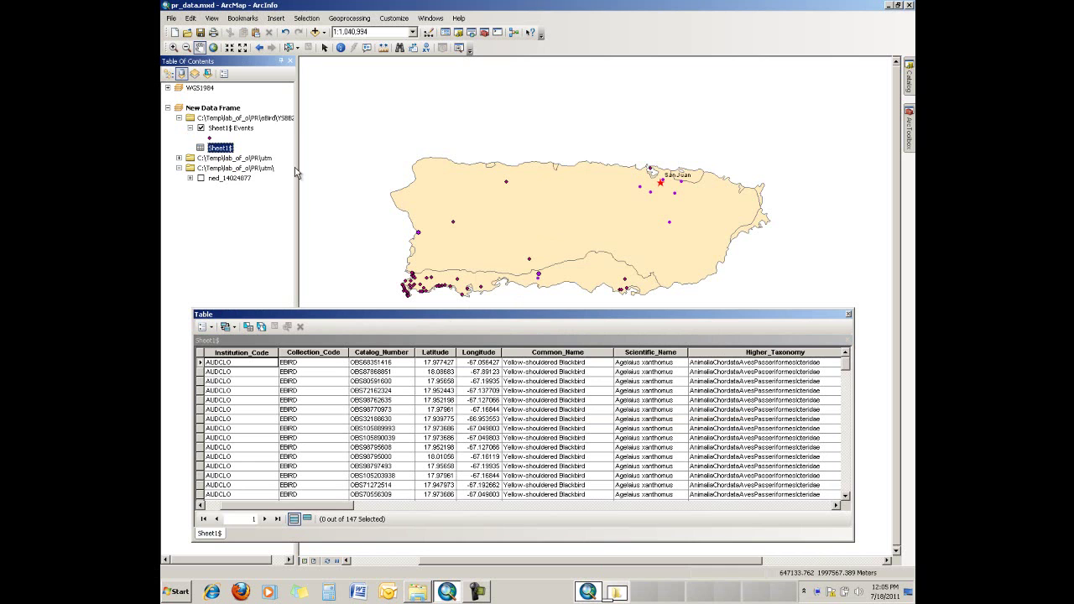
right_click(210, 140)
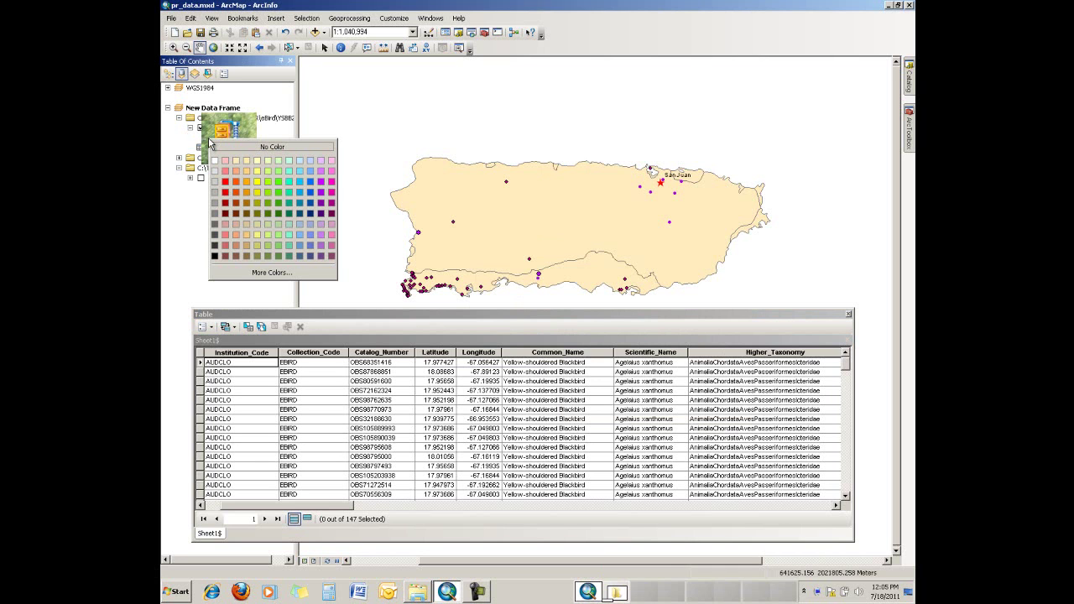
click(238, 186)
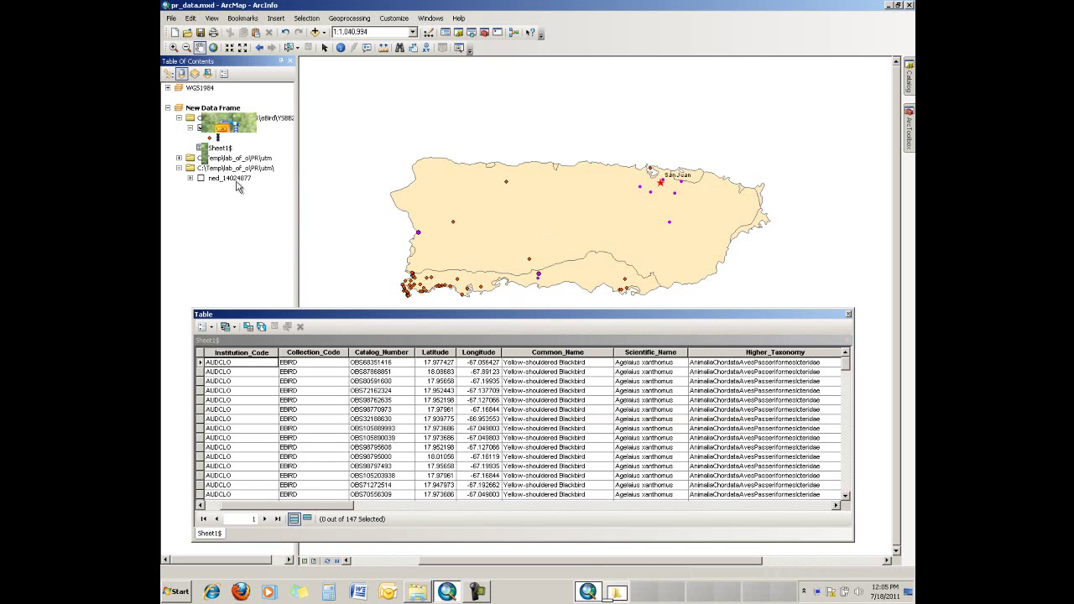
click(210, 140)
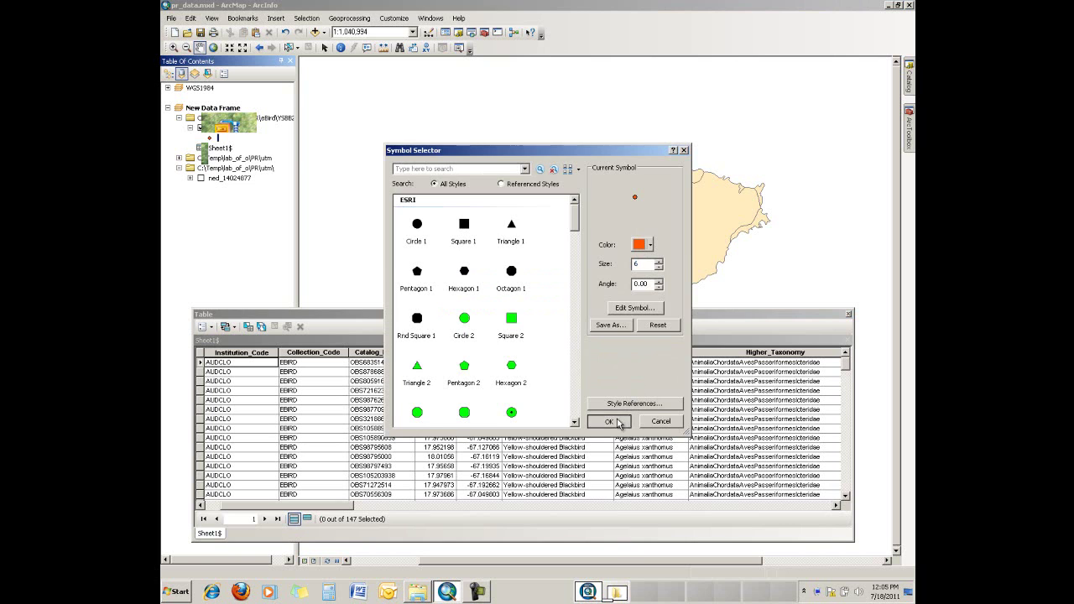
click(609, 420)
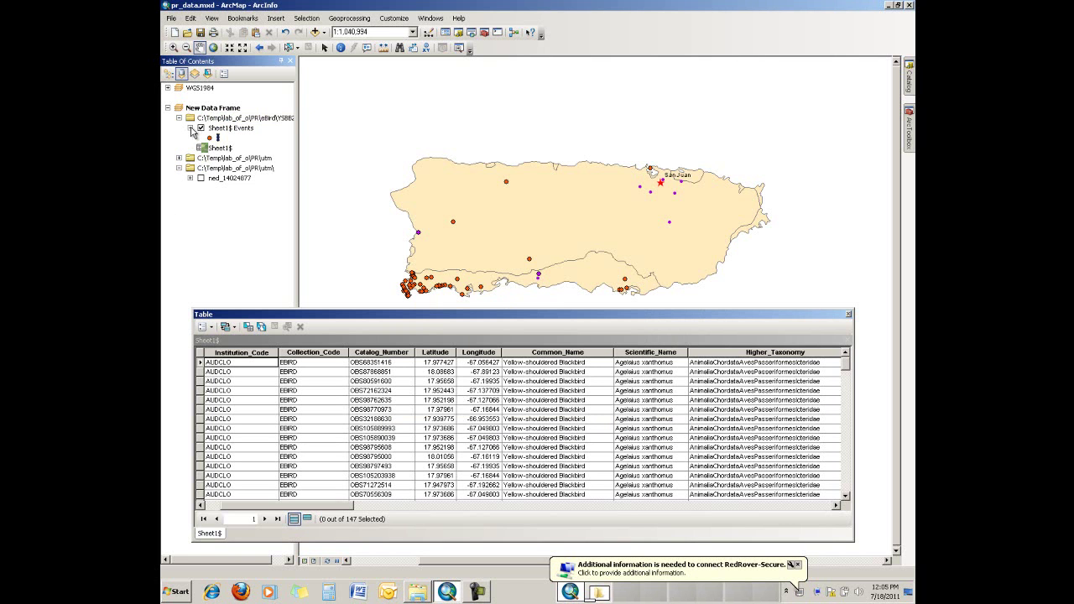
click(190, 128)
click(190, 127)
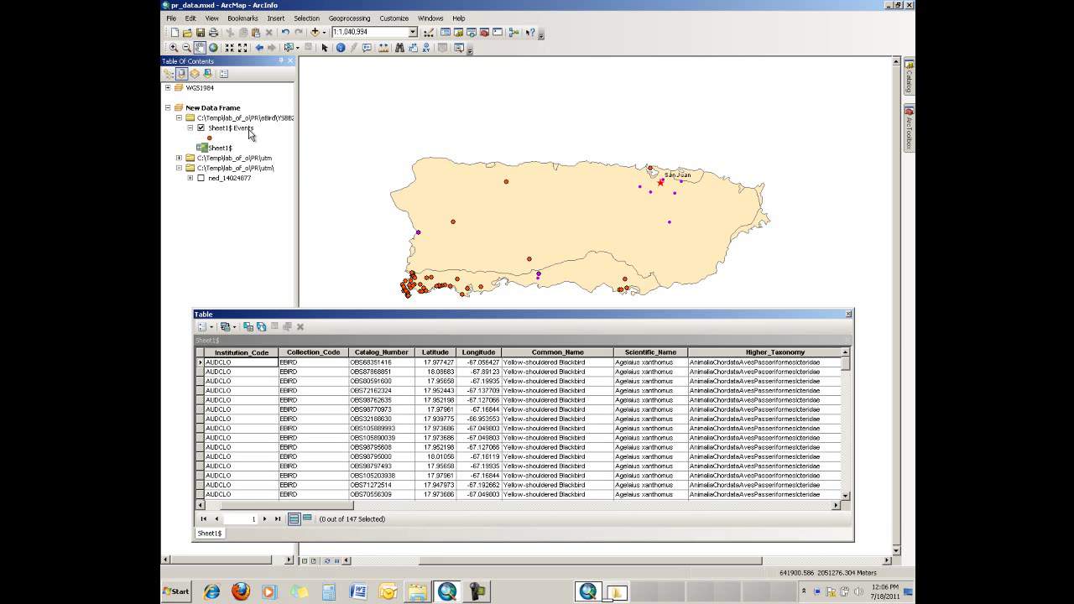
Open the Export Data dialog for the Sheet1$ Events layer through its Data menu.
right_click(251, 133)
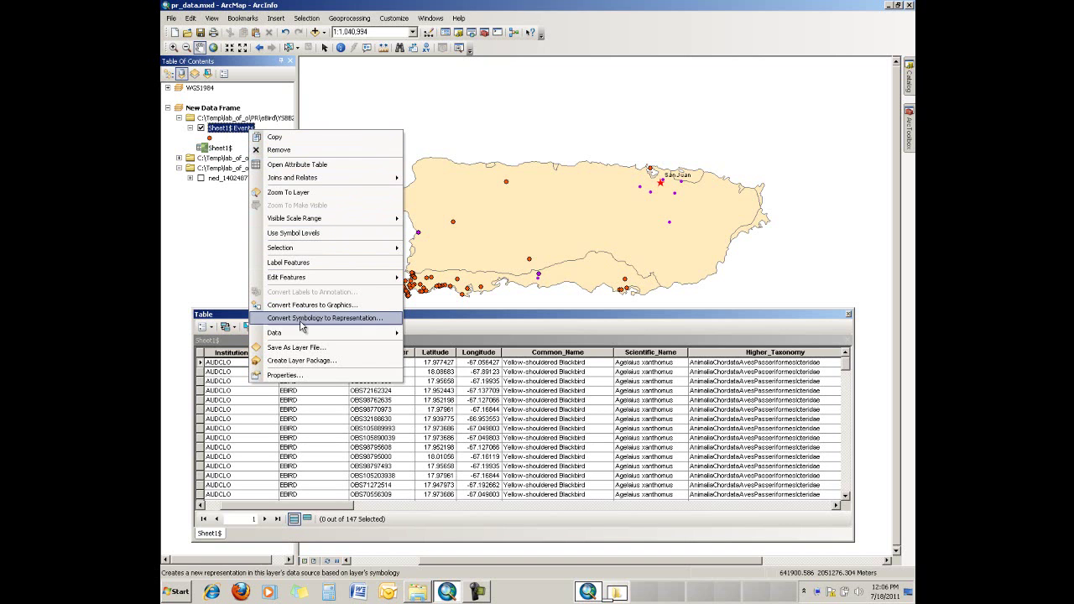
mouse_move(303, 335)
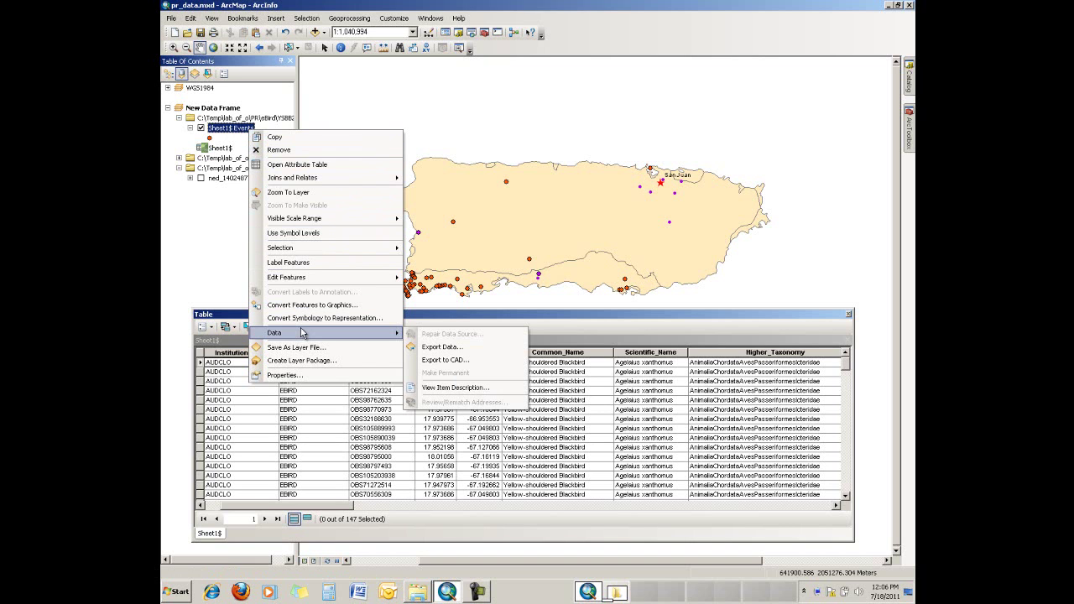
click(440, 347)
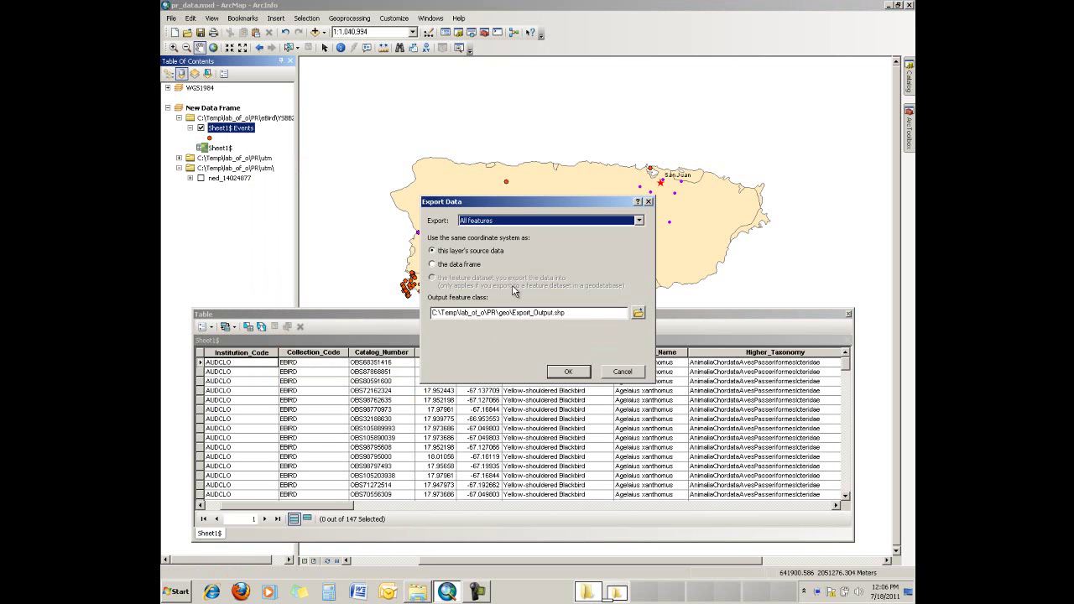
drag(518, 199, 520, 190)
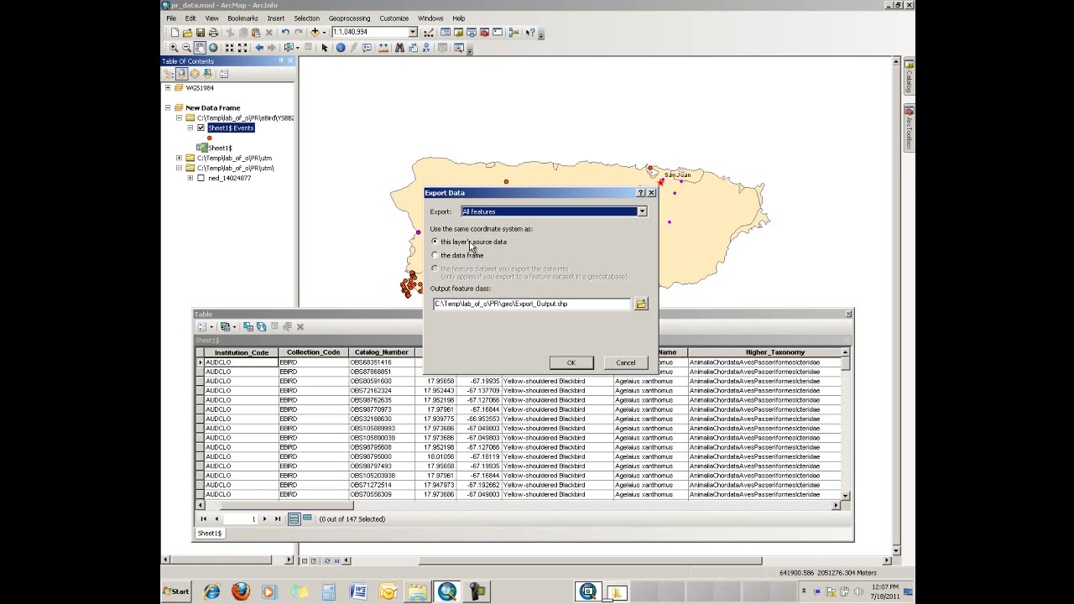
Export in the layer's source coordinate system to shapefile ebird_wgs1984.shp in the eBird folder.
click(468, 241)
click(643, 304)
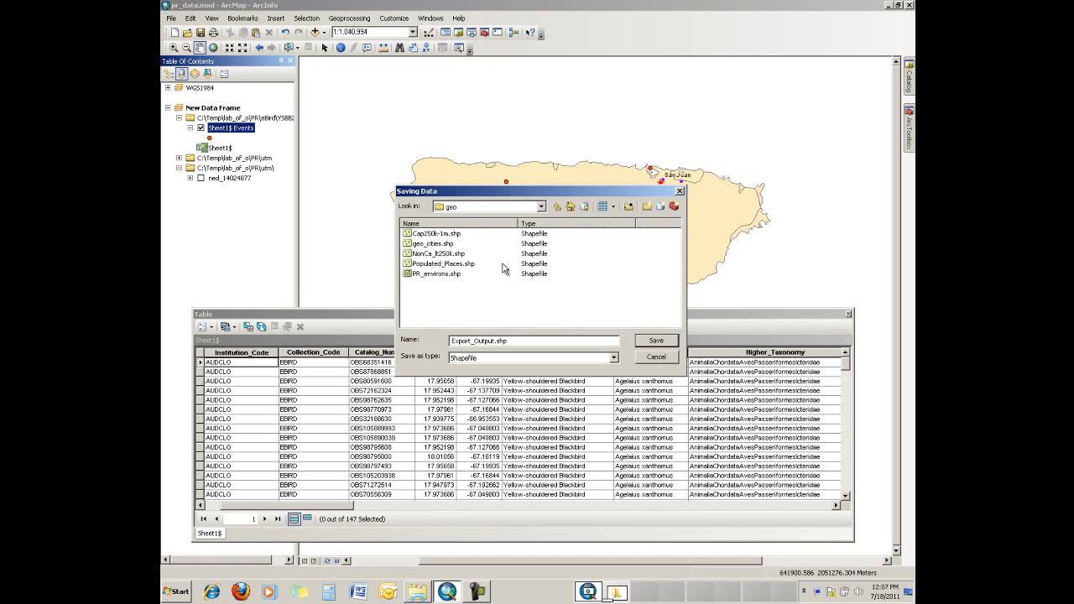
click(557, 208)
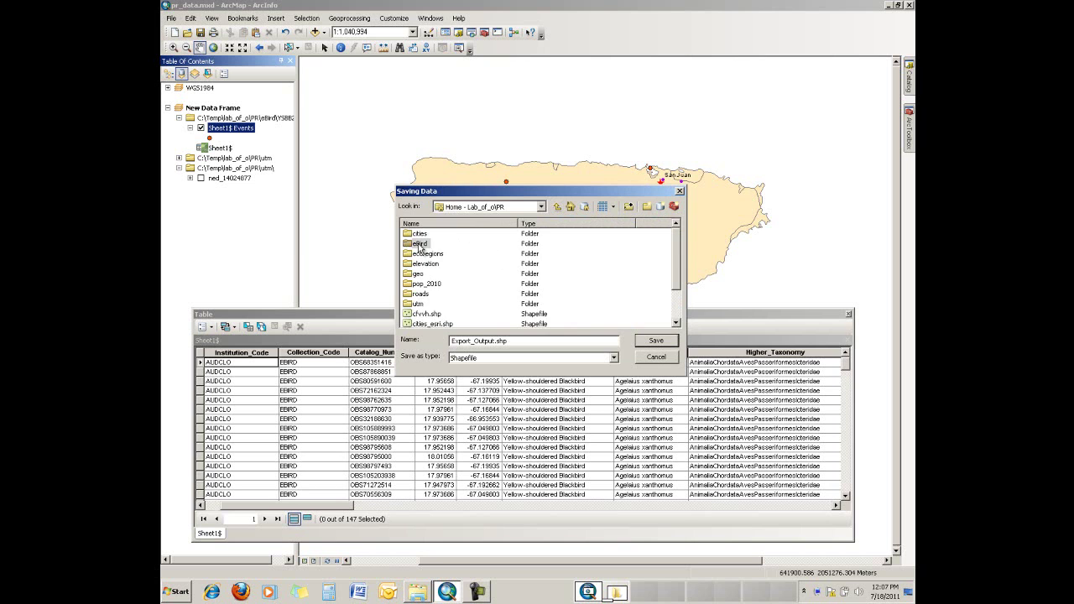
double_click(419, 244)
drag(495, 342, 428, 334)
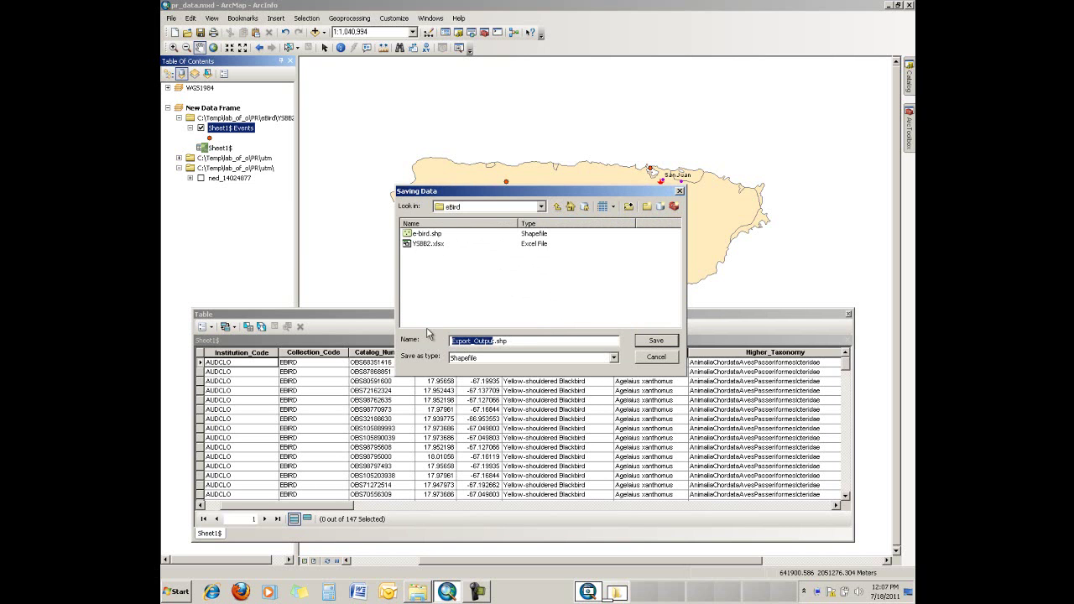
text(ebird_wgs1984)
key(BackSpace)
click(614, 358)
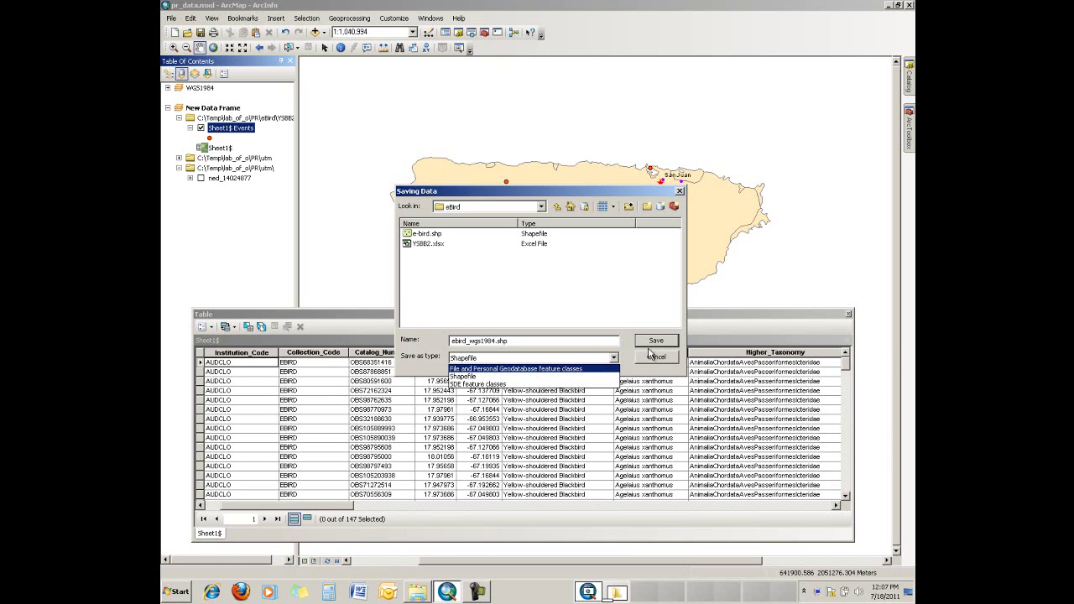
click(475, 377)
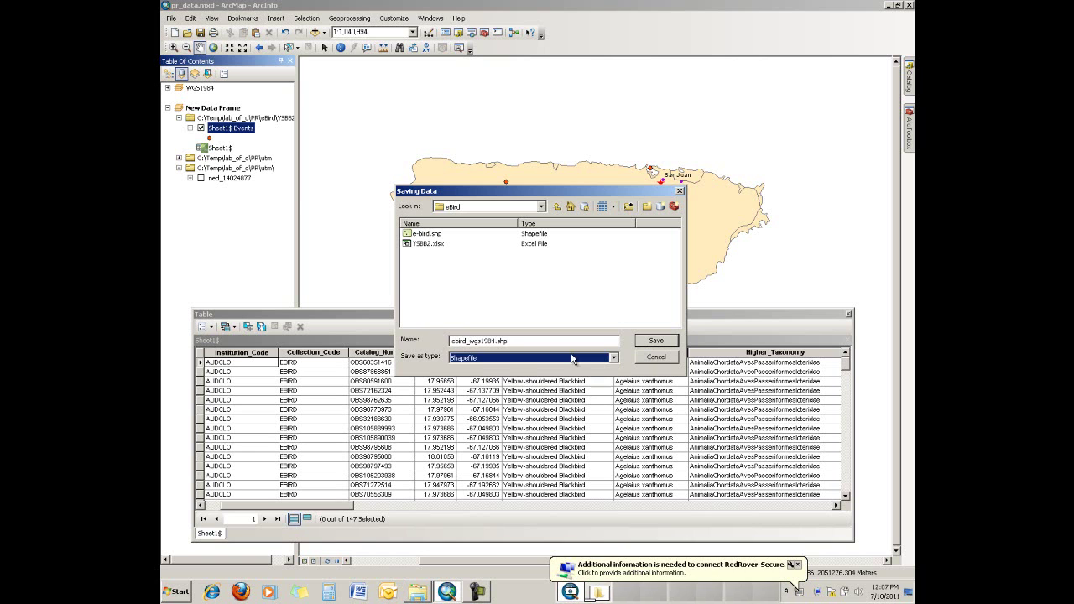
Run the export of all 147 features and add ebird_wgs1984 to the map as a layer.
click(654, 341)
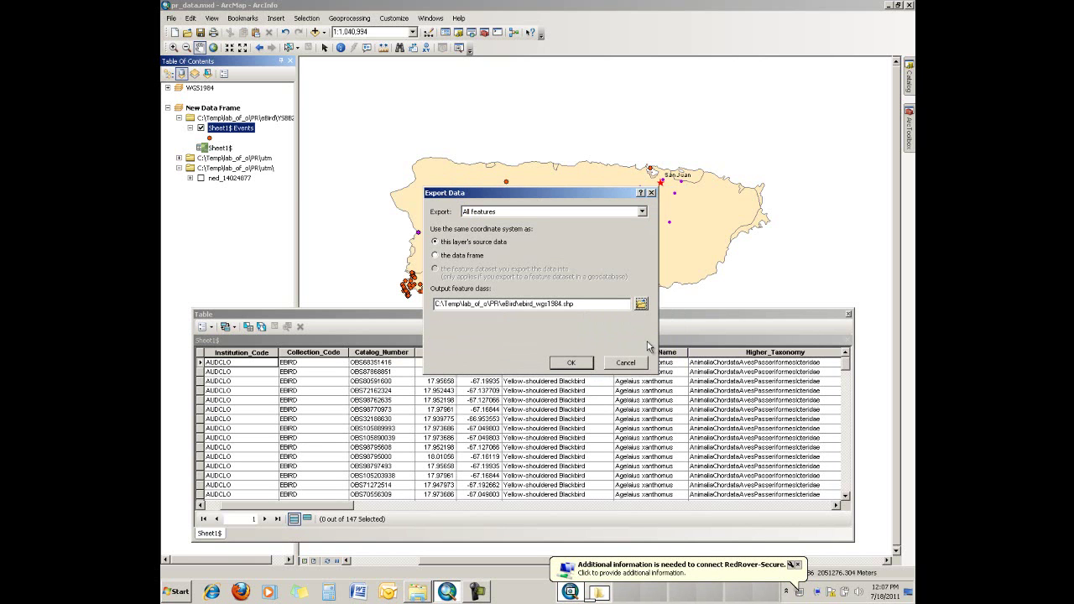
click(564, 363)
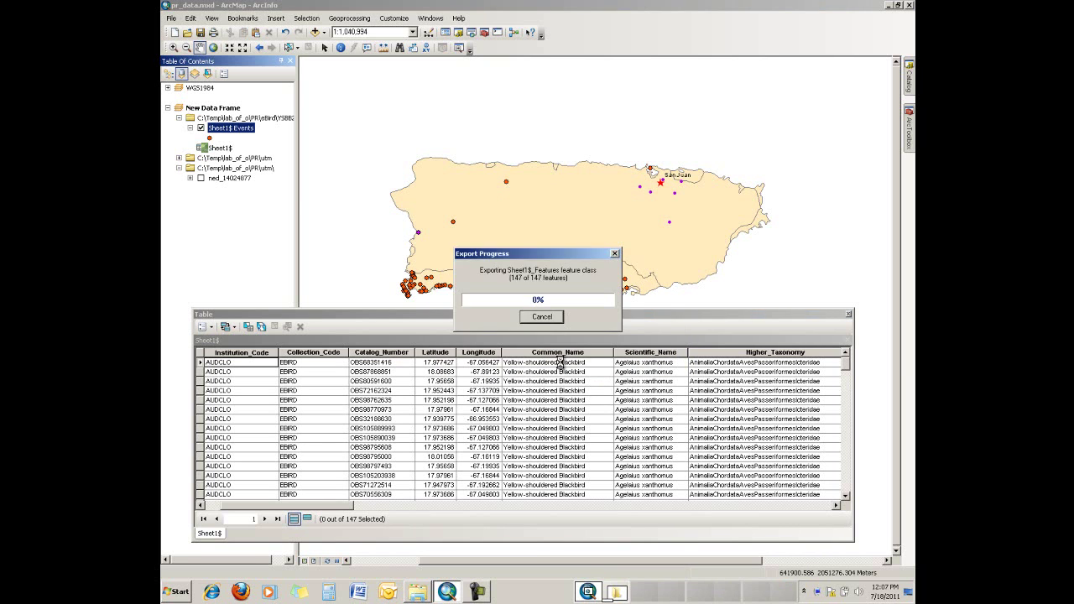
click(583, 332)
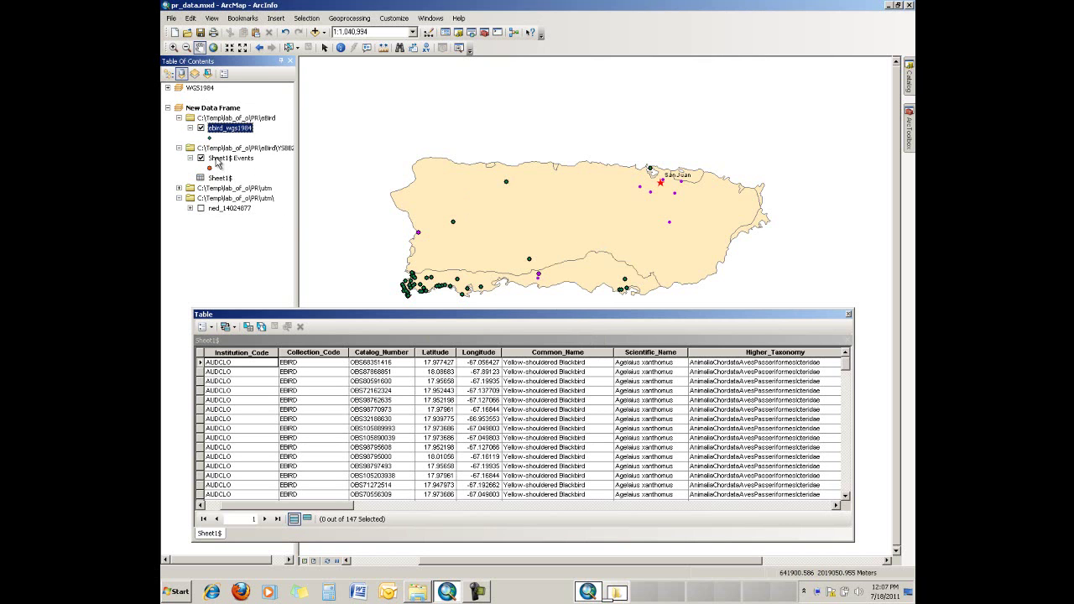
Remove the temporary Sheet1$ Events layer and the Sheet1$ table from the Table of Contents.
right_click(216, 161)
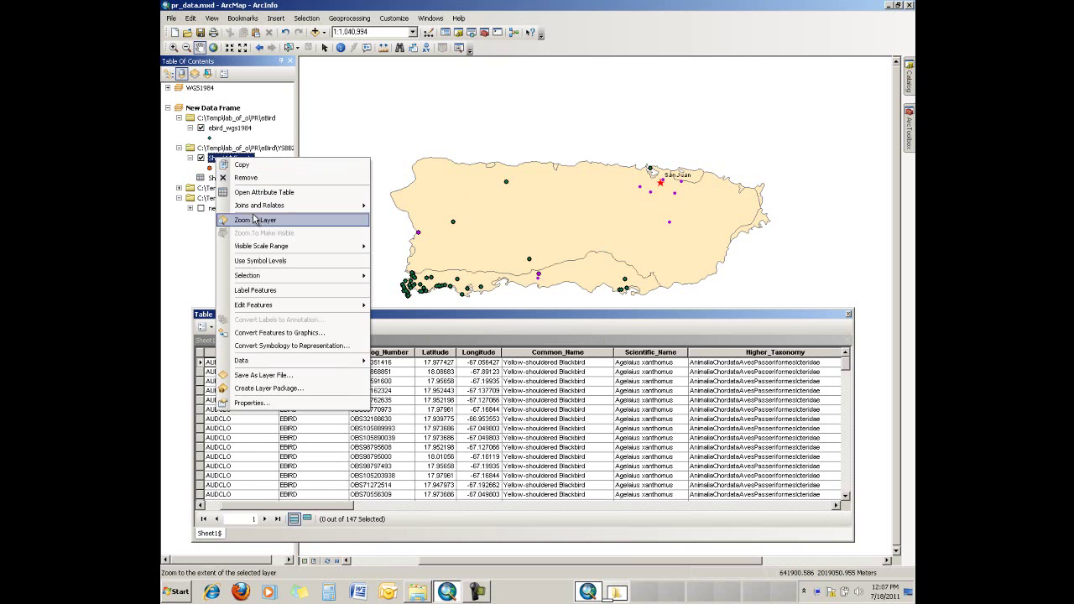
click(254, 178)
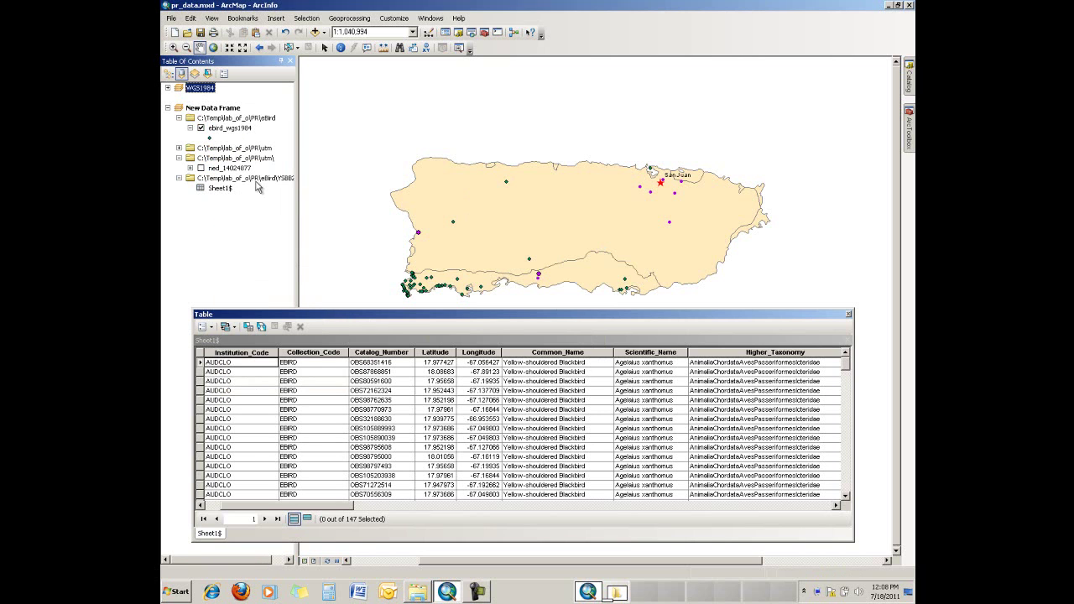
click(231, 191)
right_click(232, 192)
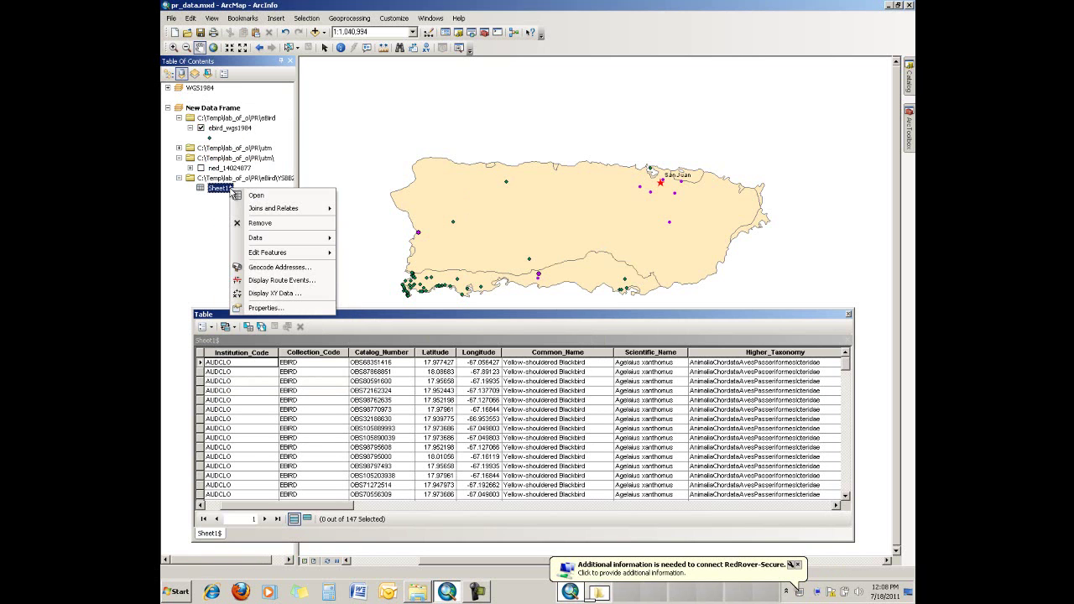
click(257, 223)
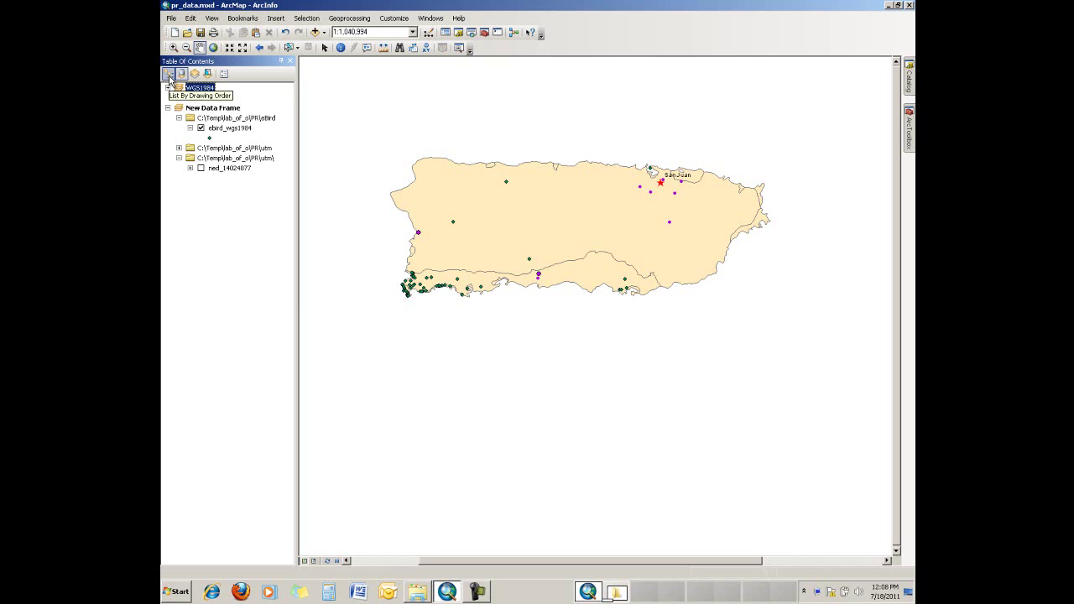
Show the Table of Contents by drawing order, with ebird_wgs1984 above Cities and ecoregions.
click(169, 74)
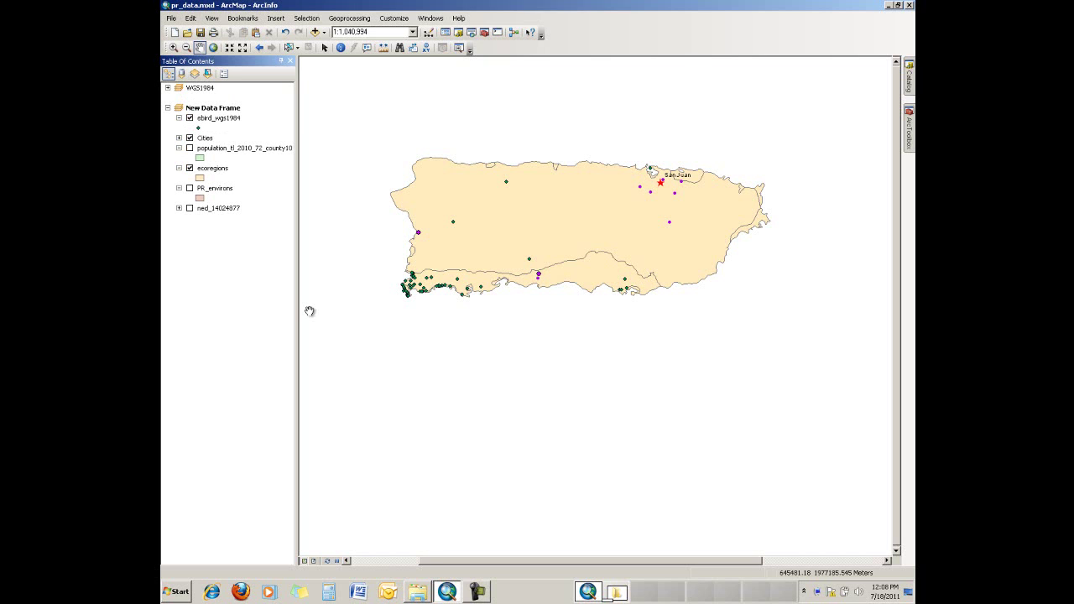
click(216, 122)
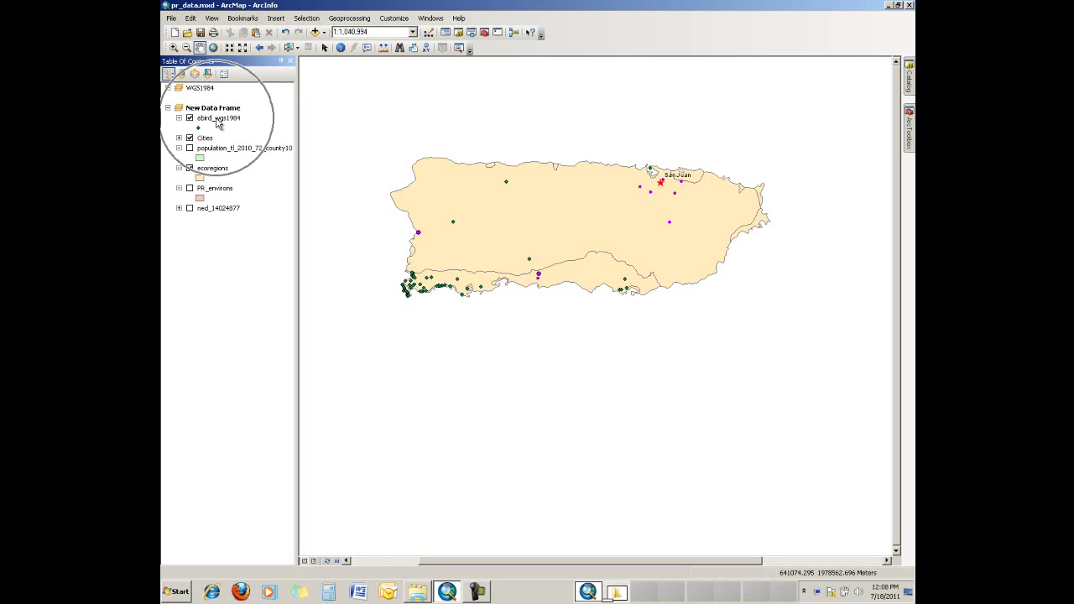
click(217, 122)
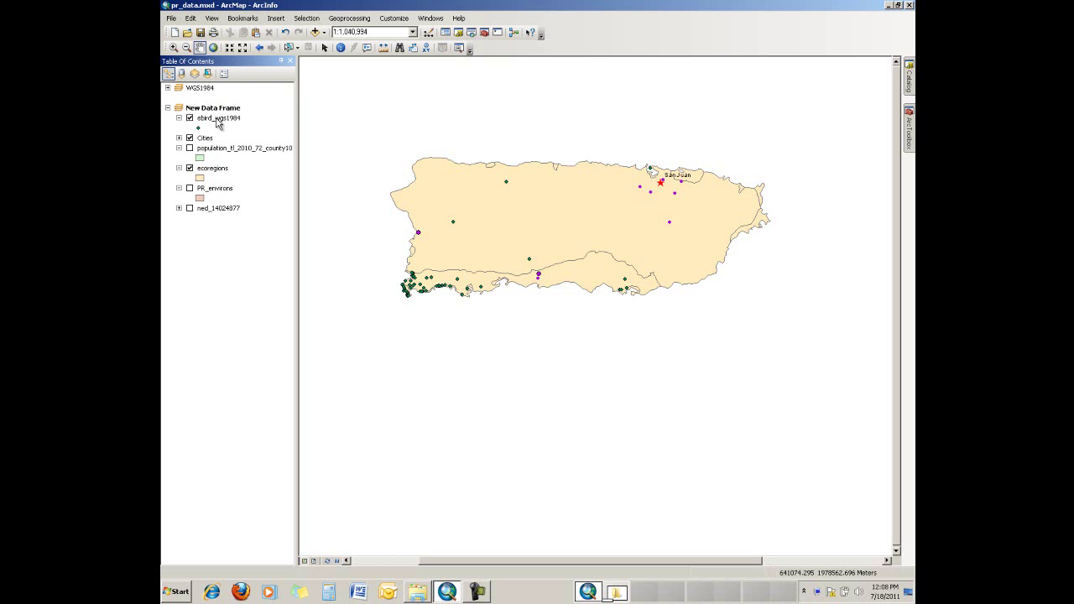